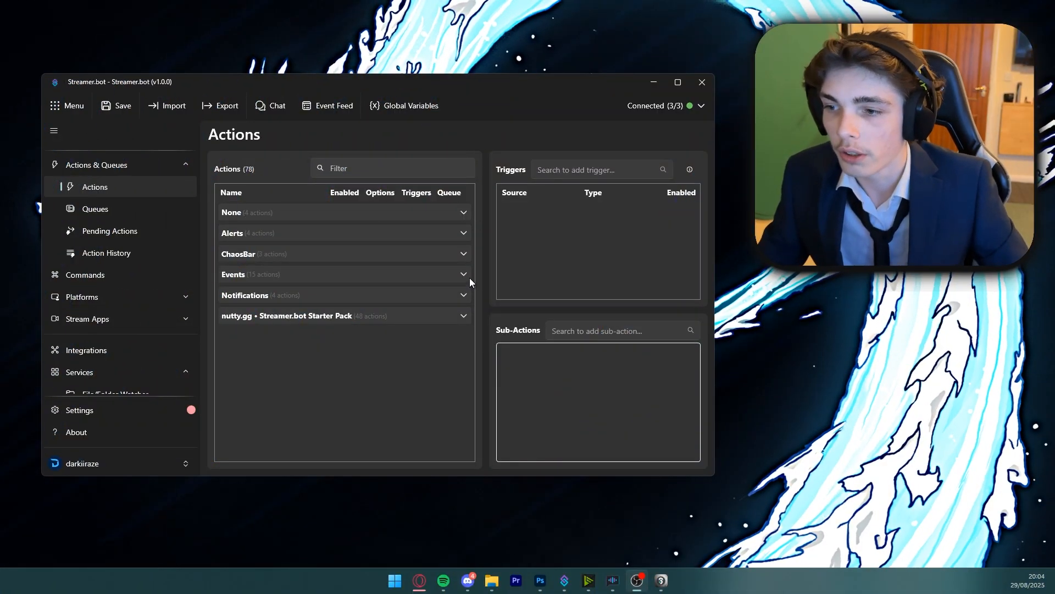
Switch to the Ko-fi shop page and bring the Nut Voice Command StreamerBot Pack to the order summary without paying
{"action": "mouse_move", "coordinate": [416, 578]}
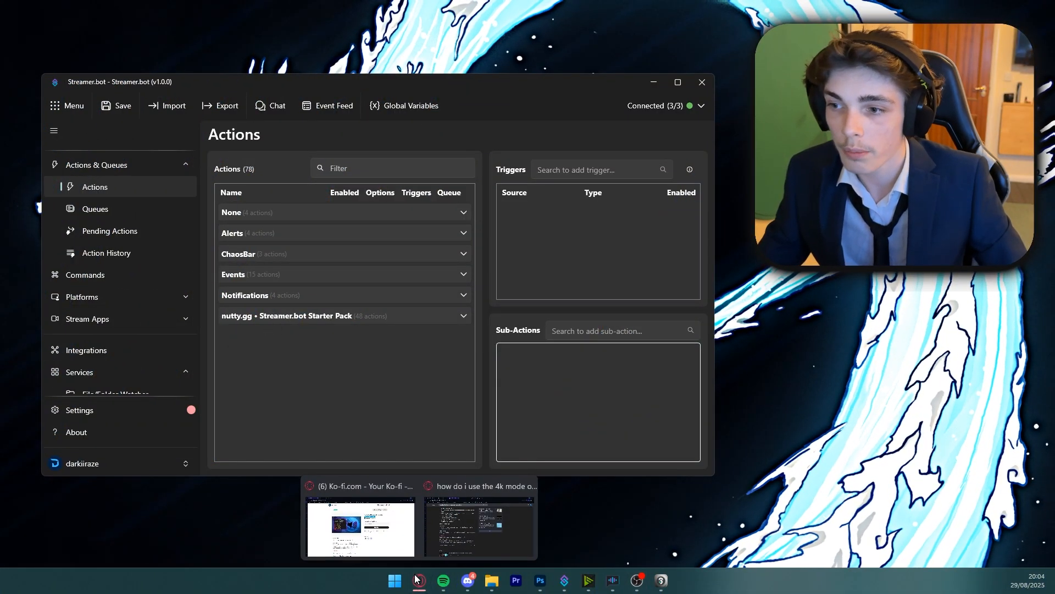
{"action": "left_click", "coordinate": [360, 520]}
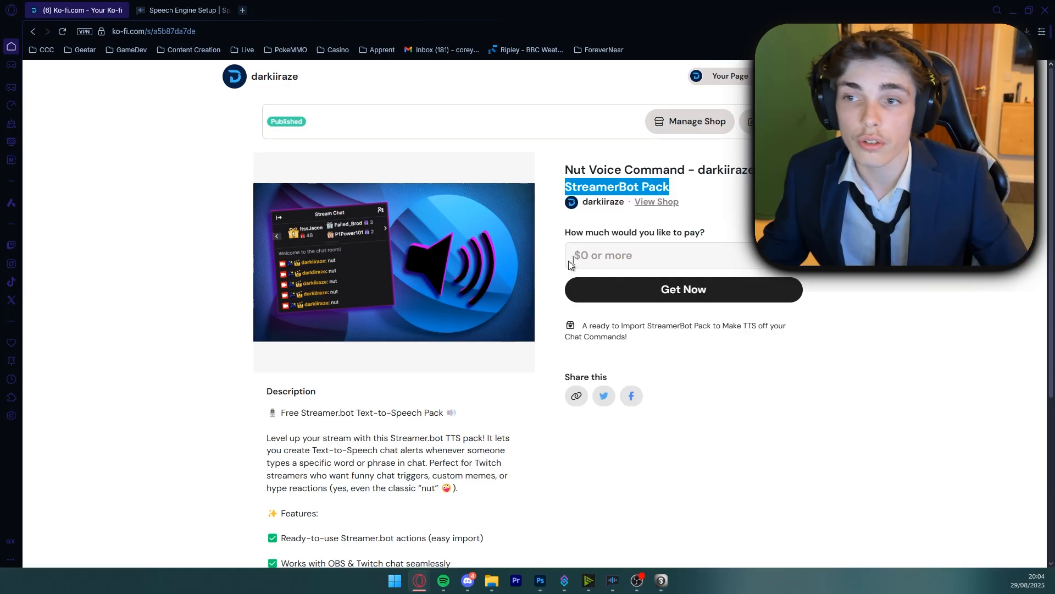
{"action": "left_click", "coordinate": [570, 264]}
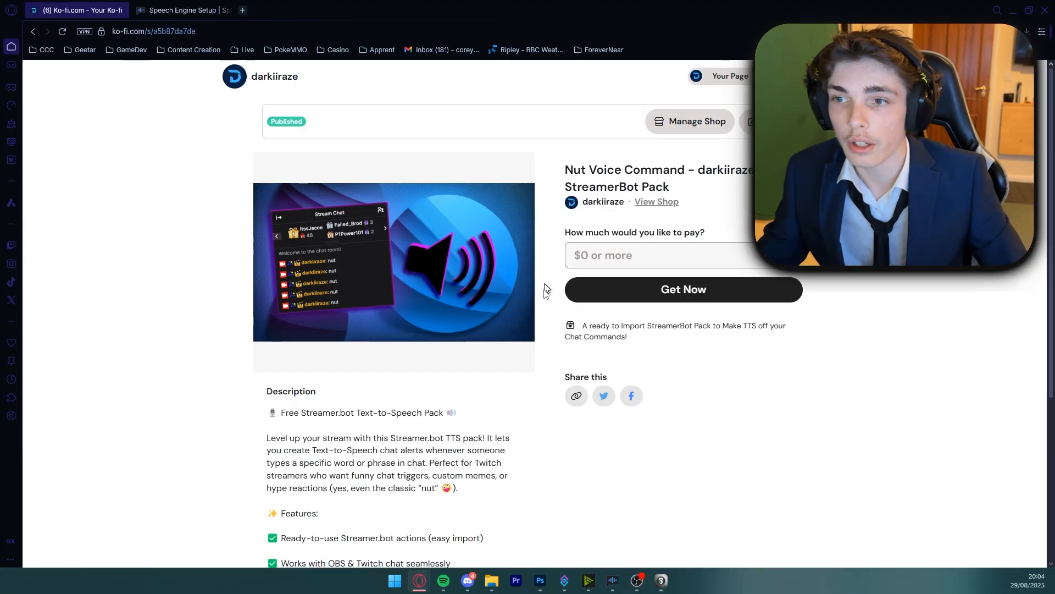
{"action": "left_click", "coordinate": [564, 323]}
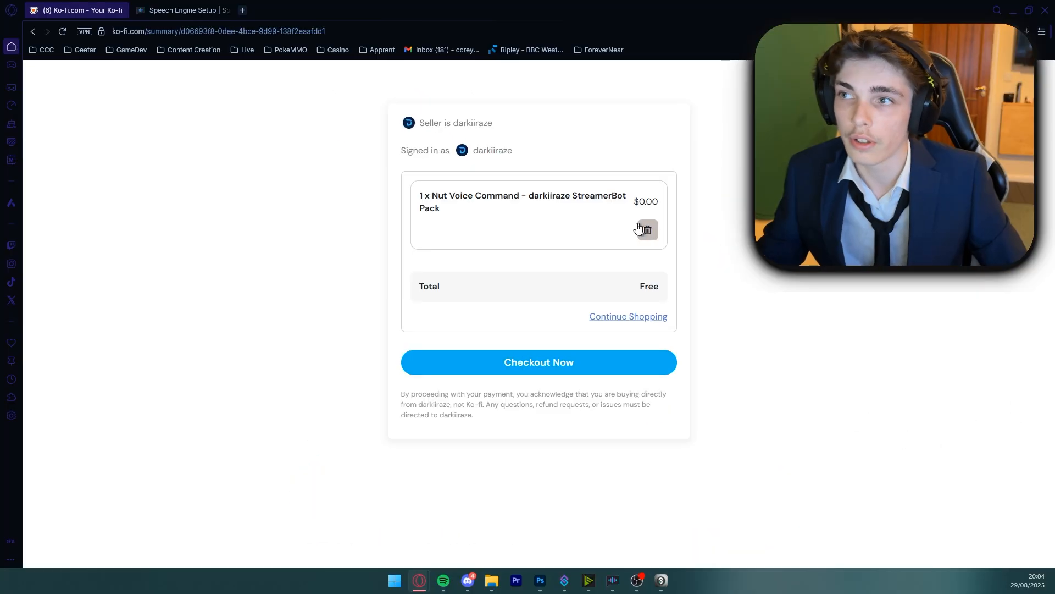
Switch to Streamer.bot and import the Nut Voice Command pack file from the Pack Files folder
{"action": "left_click", "coordinate": [495, 580]}
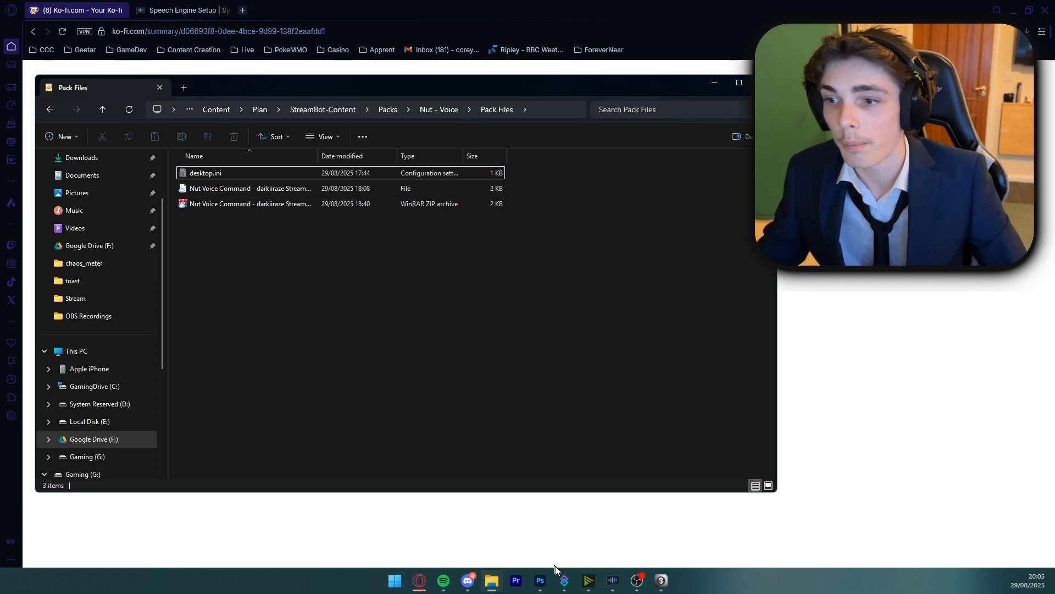
{"action": "left_click", "coordinate": [563, 580]}
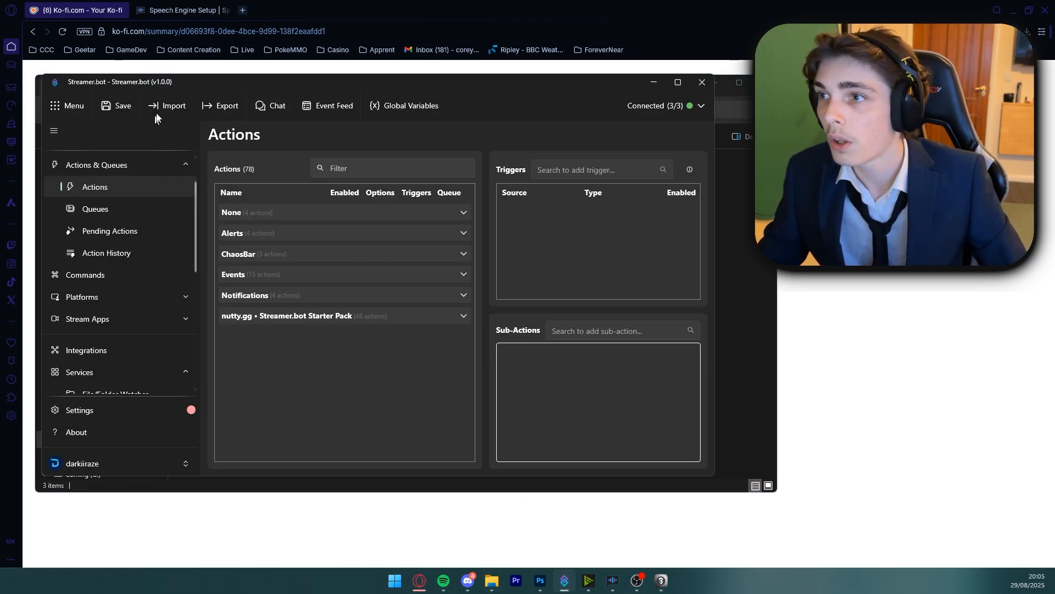
{"action": "left_click", "coordinate": [172, 107]}
{"action": "left_click_drag", "start_coordinate": [434, 82], "coordinate": [487, 283]}
{"action": "left_click_drag", "start_coordinate": [242, 188], "coordinate": [680, 184]}
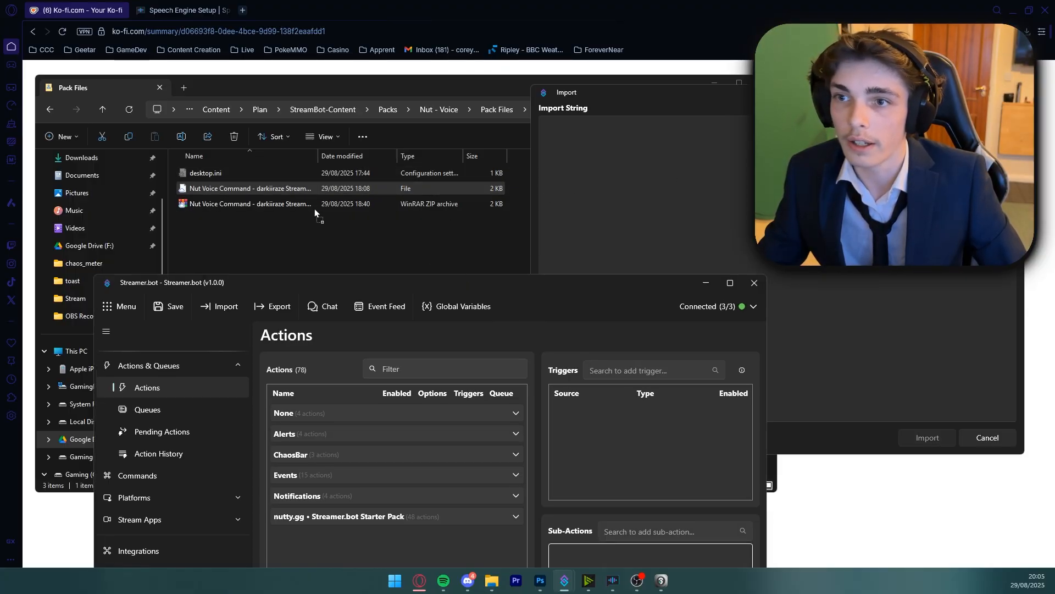
{"action": "left_click_drag", "start_coordinate": [585, 289], "coordinate": [392, 252]}
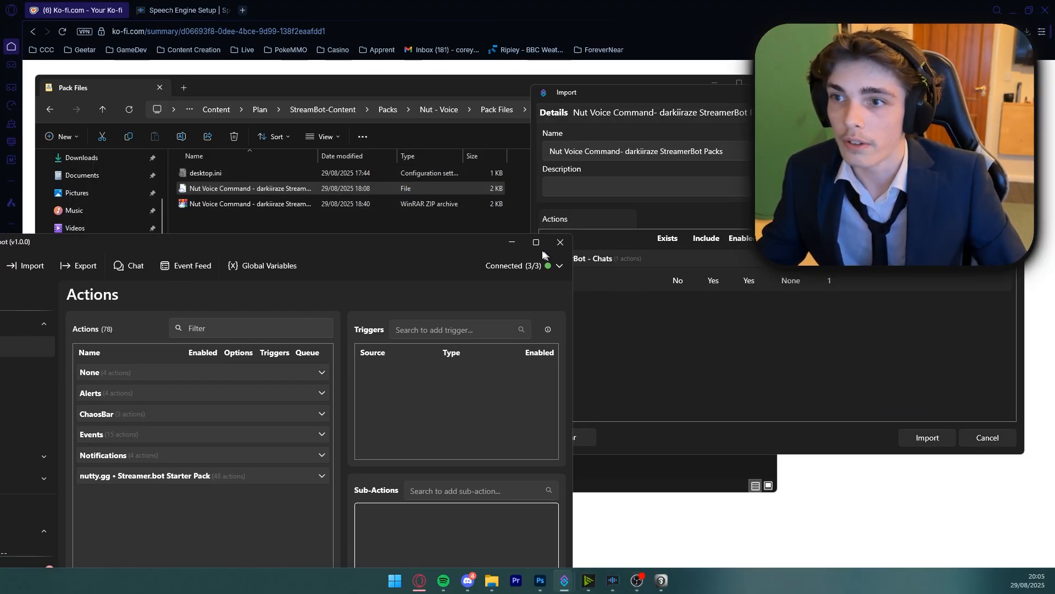
{"action": "left_click", "coordinate": [512, 243]}
{"action": "left_click", "coordinate": [922, 440]}
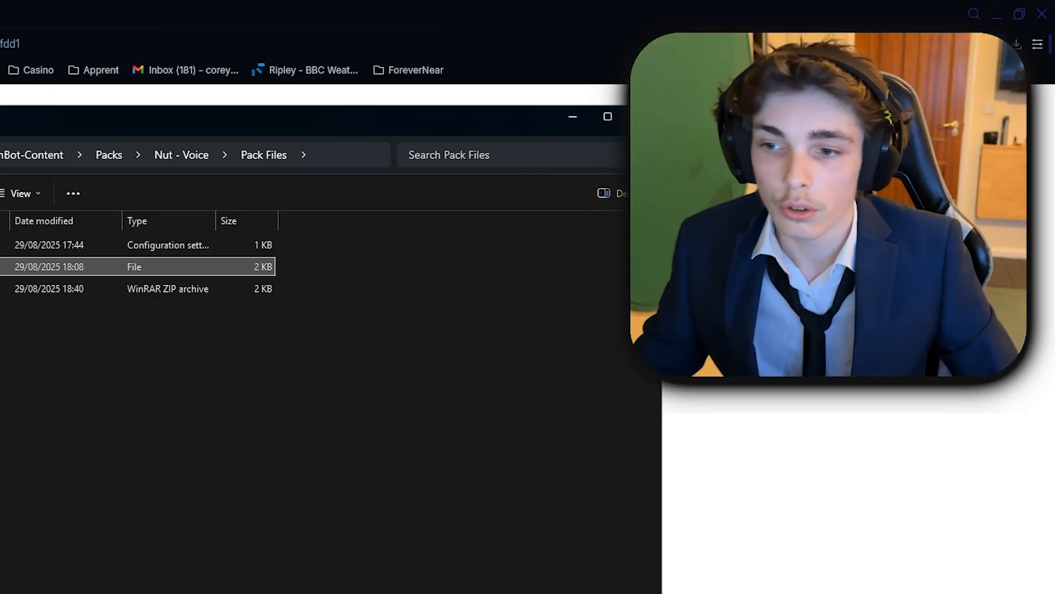
Open the imported nut action and review the input and value of its If/Else sub-action
{"action": "left_click", "coordinate": [565, 581]}
{"action": "left_click_drag", "start_coordinate": [348, 243], "coordinate": [509, 69]}
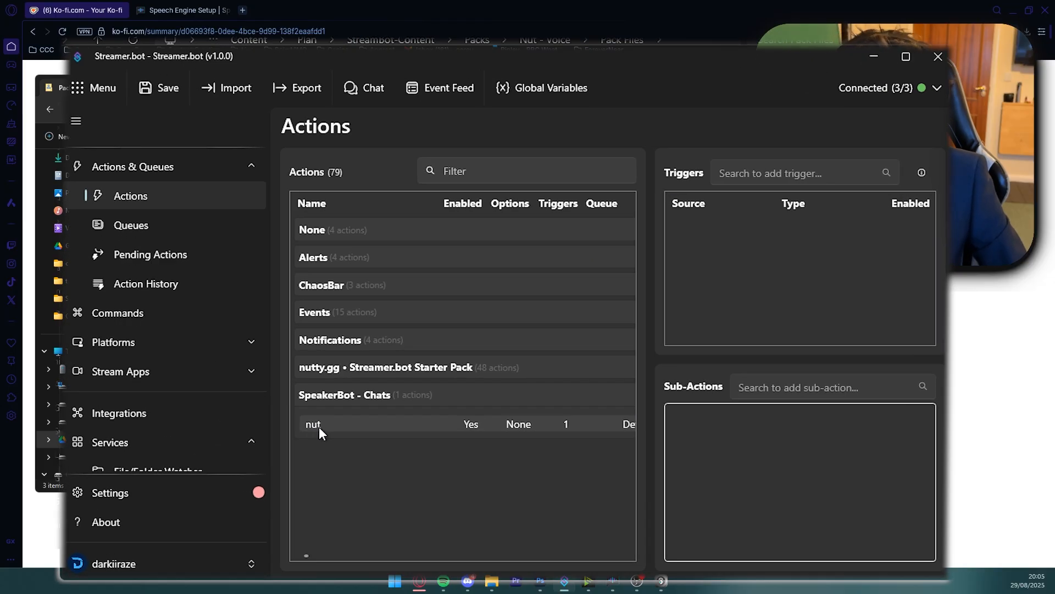
{"action": "left_click", "coordinate": [319, 427]}
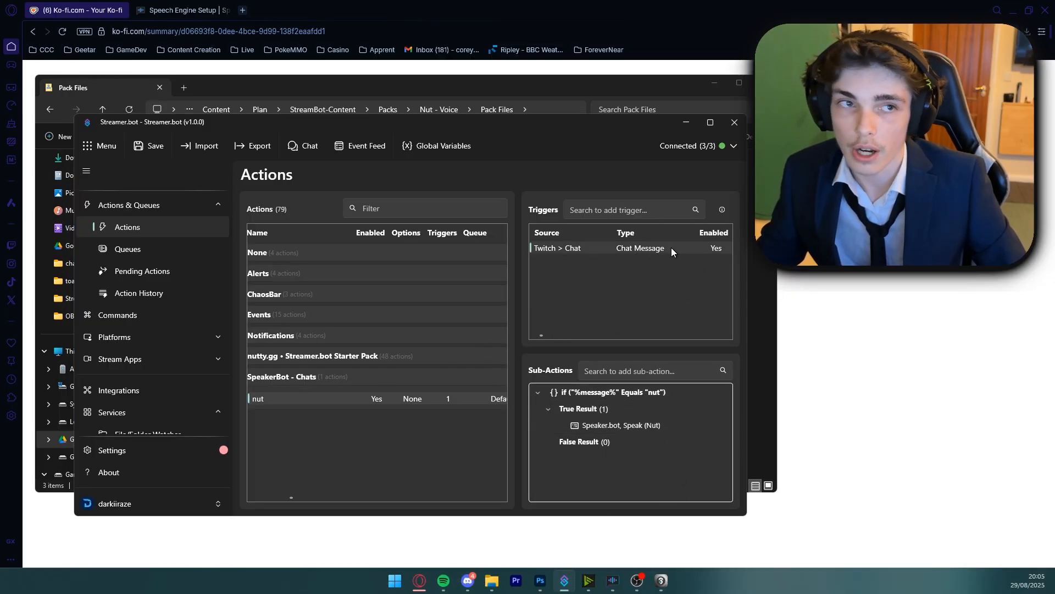
{"action": "double_click", "coordinate": [659, 393]}
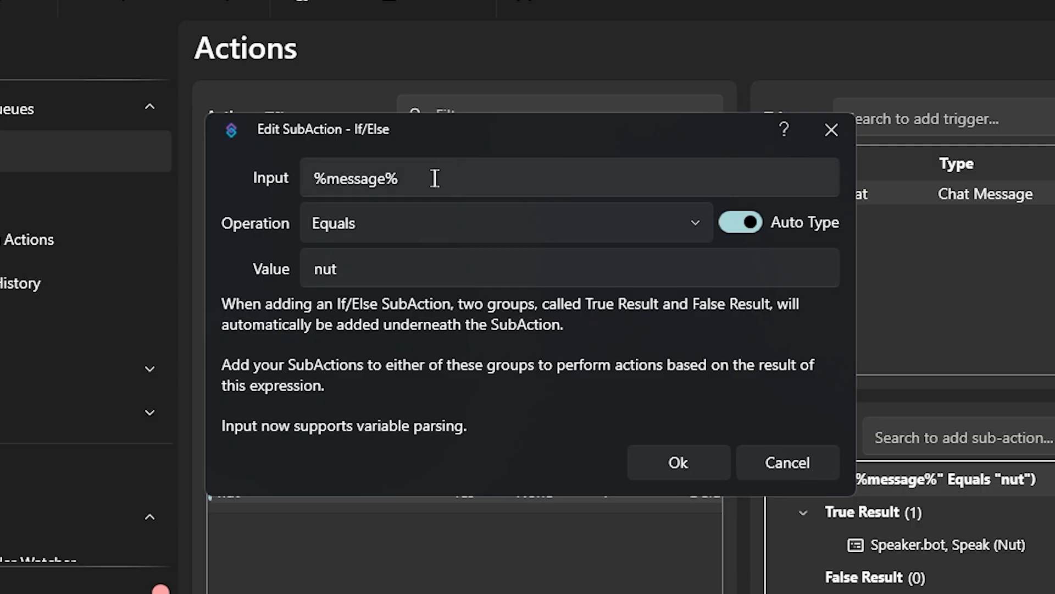
{"action": "left_click", "coordinate": [440, 179]}
{"action": "left_click", "coordinate": [388, 269]}
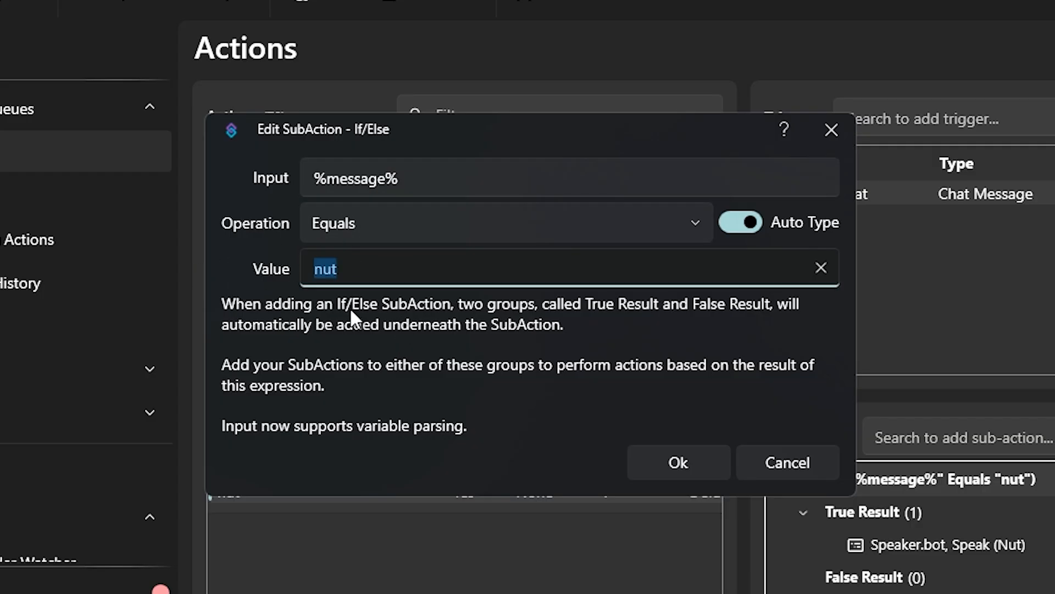
{"action": "left_click", "coordinate": [675, 472]}
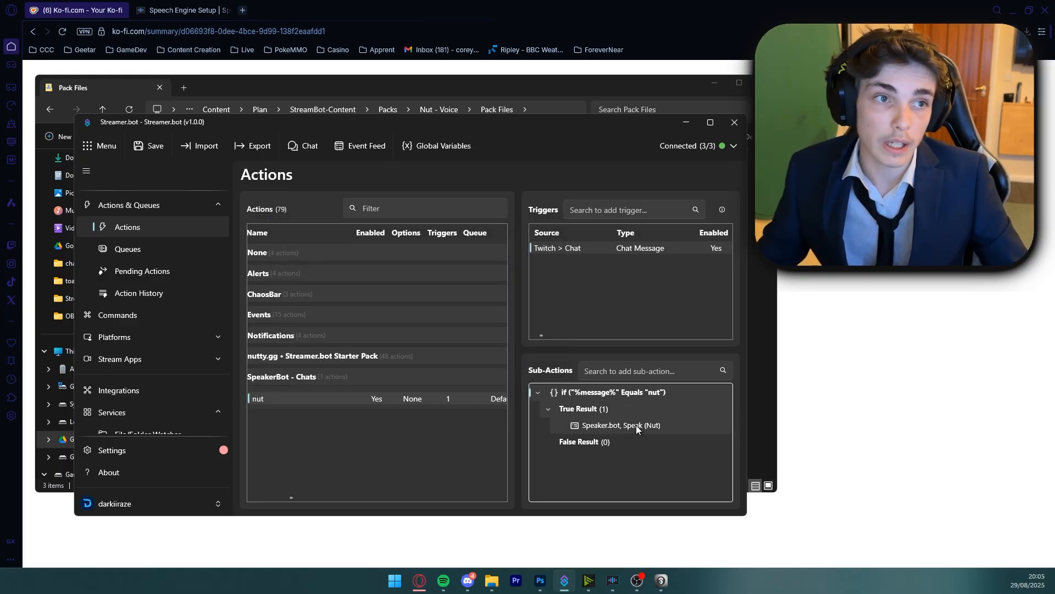
Turn on Auto Connect and Auto Reconnect for the Speaker.bot integration, connect to it, and minimize Streamer.bot
{"action": "scroll", "coordinate": [149, 370], "scroll_direction": "down", "scroll_amount": 1}
{"action": "left_click", "coordinate": [148, 365]}
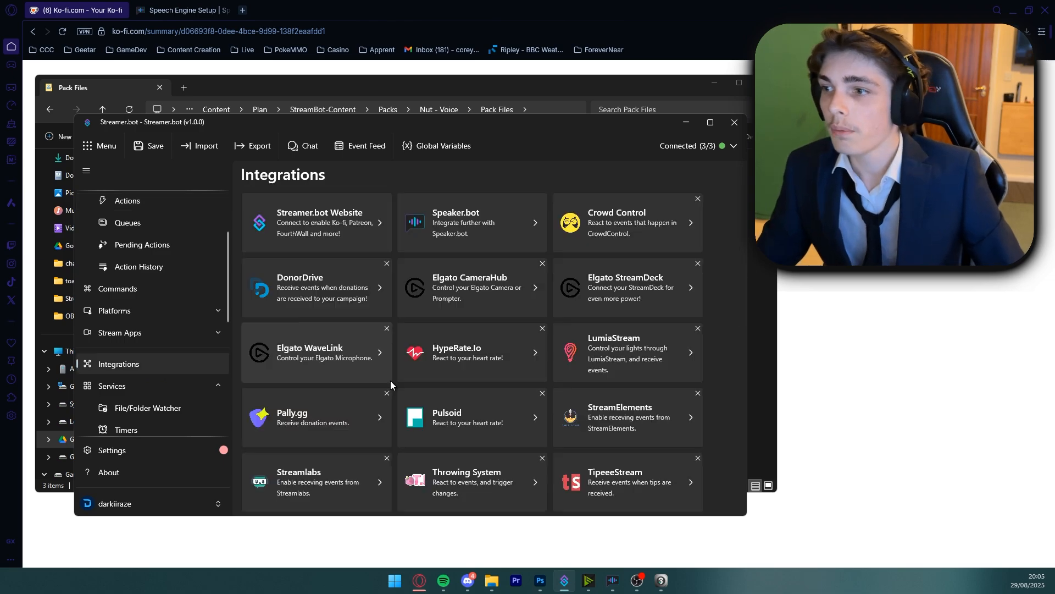
{"action": "left_click", "coordinate": [488, 237]}
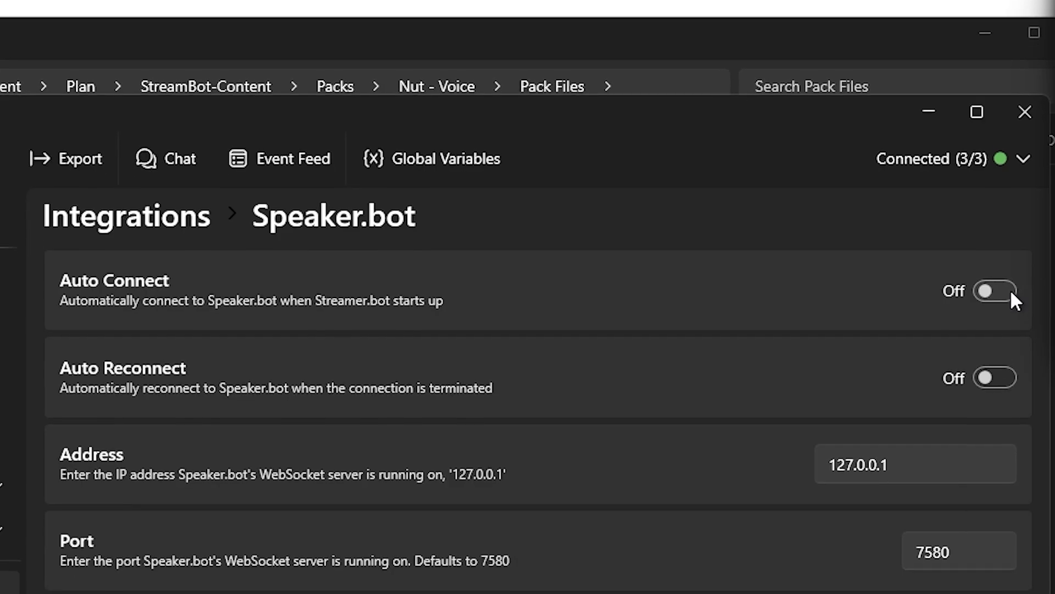
{"action": "left_click", "coordinate": [719, 213]}
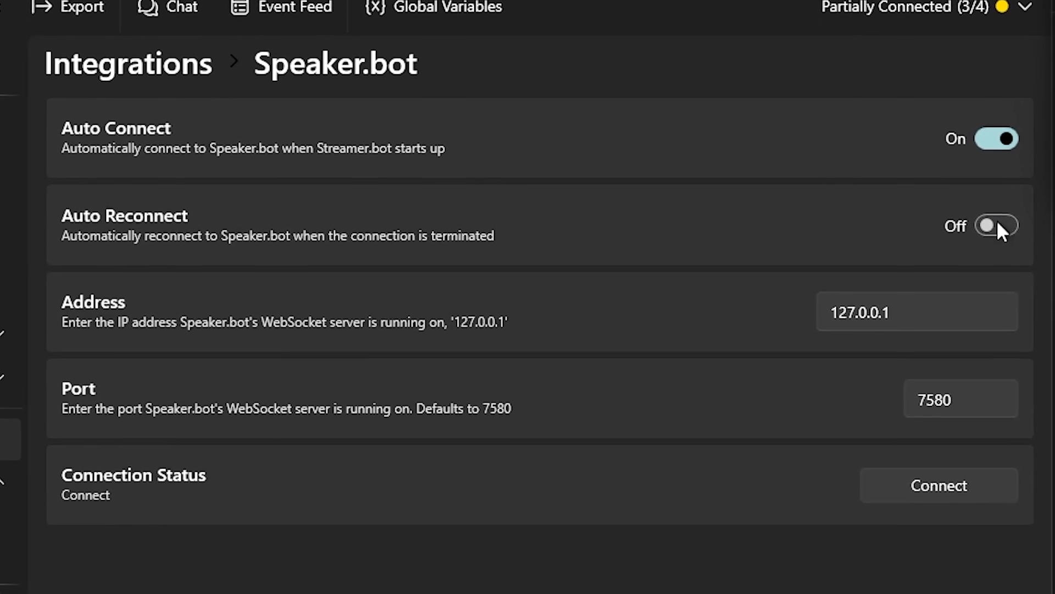
{"action": "left_click", "coordinate": [996, 225]}
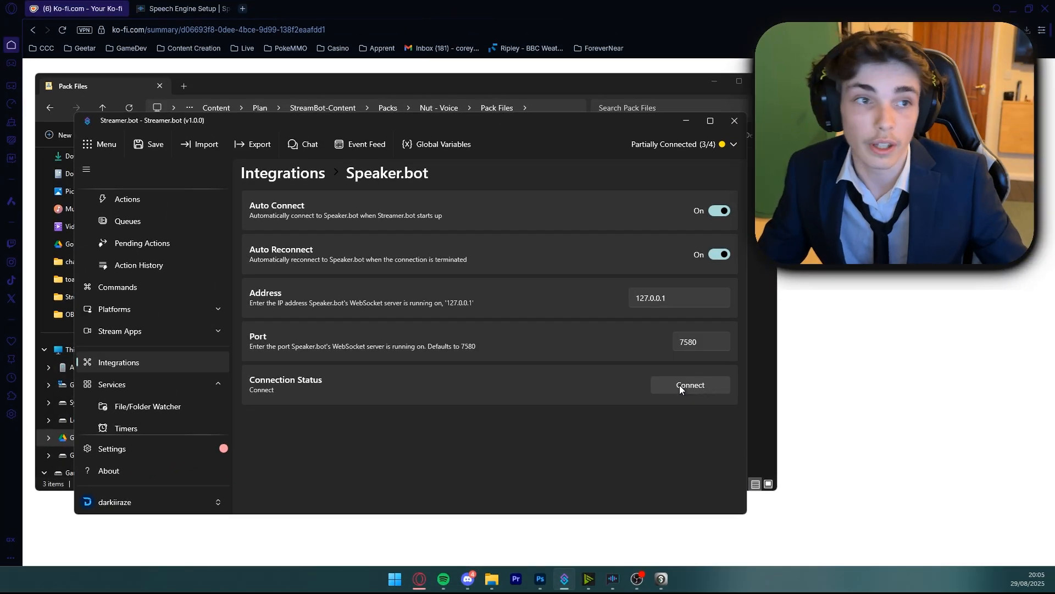
{"action": "left_click", "coordinate": [679, 385]}
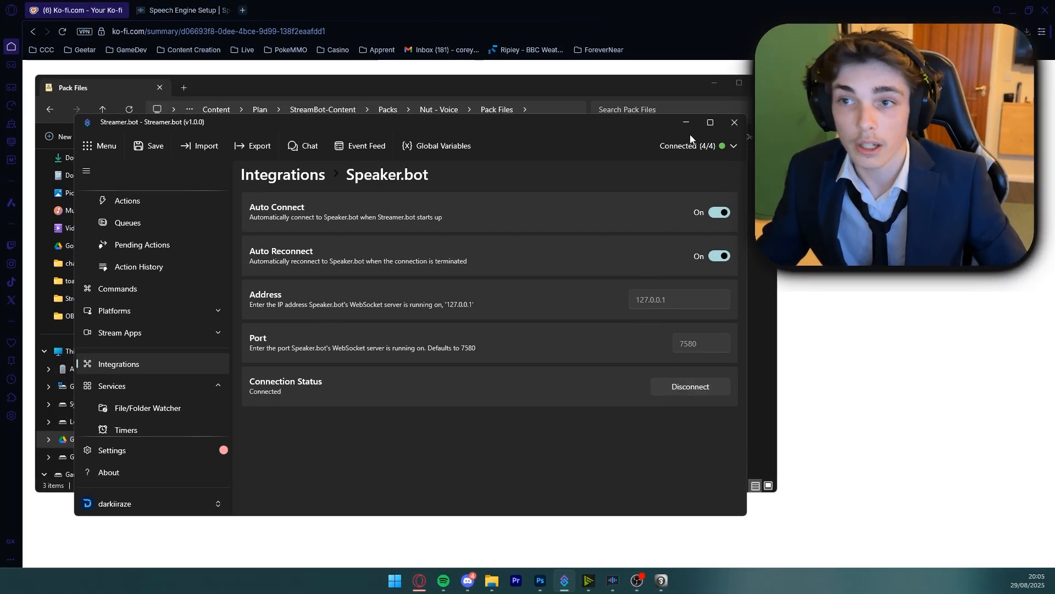
{"action": "left_click", "coordinate": [686, 124]}
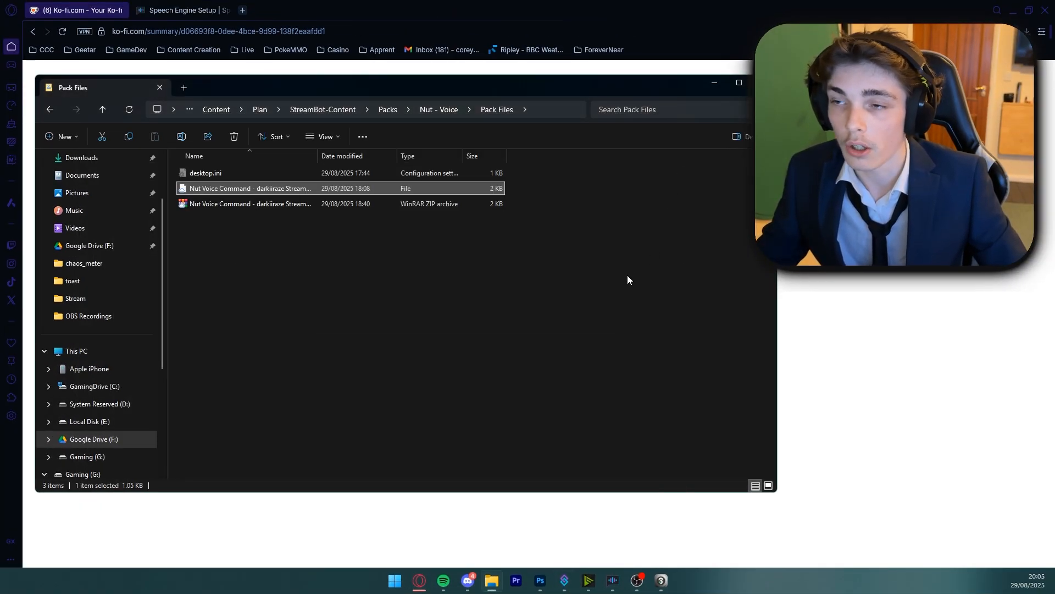
Show the Speaker.bot documentation's Installation page, and switch to the General settings in the Speaker.bot application
{"action": "left_click", "coordinate": [184, 10]}
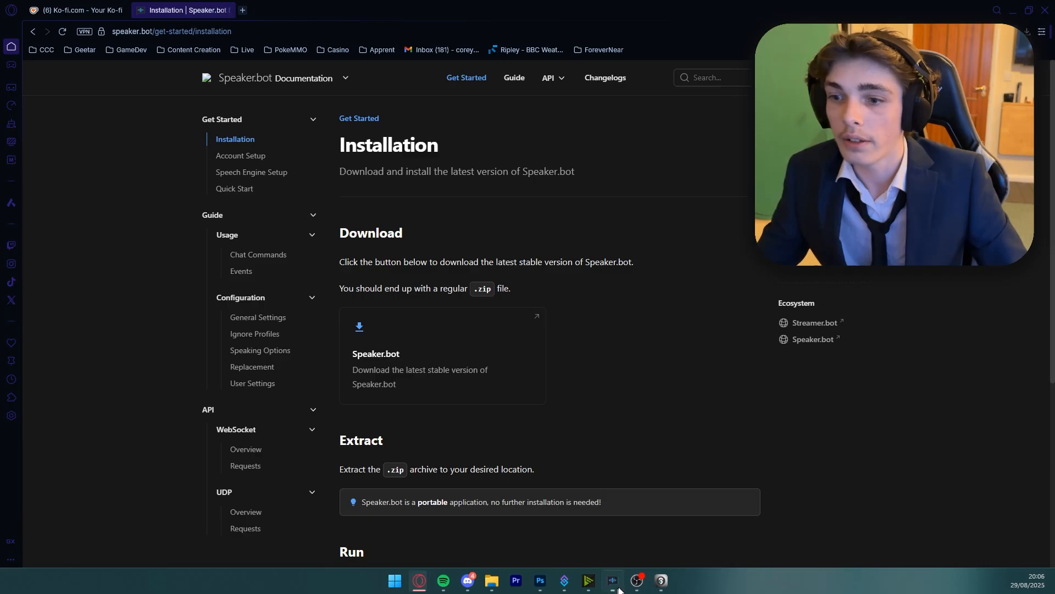
{"action": "left_click", "coordinate": [616, 588]}
{"action": "left_click", "coordinate": [236, 149]}
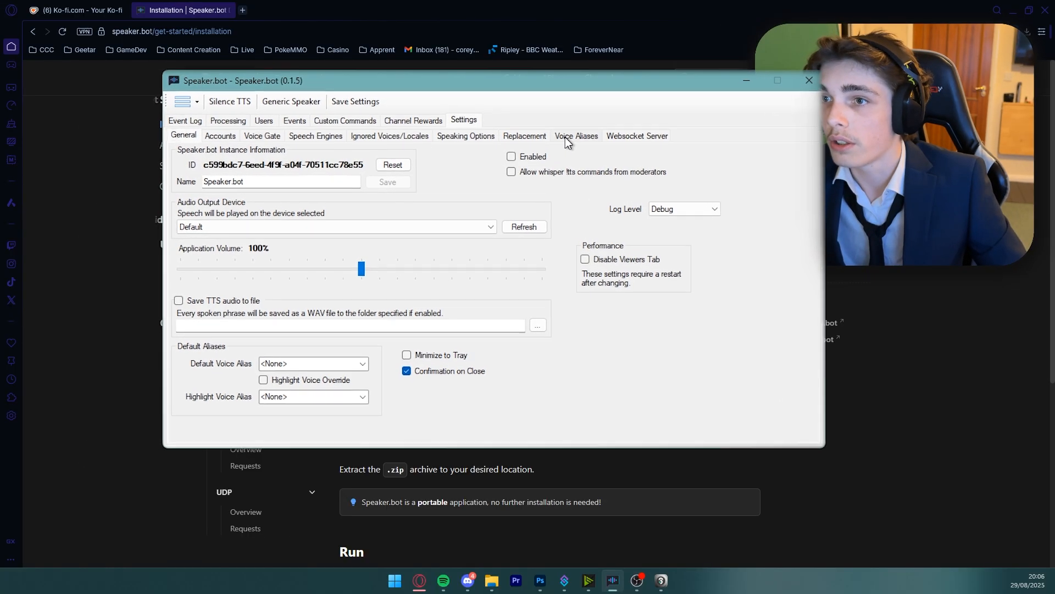
Delete the Nut voice alias from the Speaker.bot settings
{"action": "left_click", "coordinate": [480, 160]}
{"action": "left_click", "coordinate": [159, 168]}
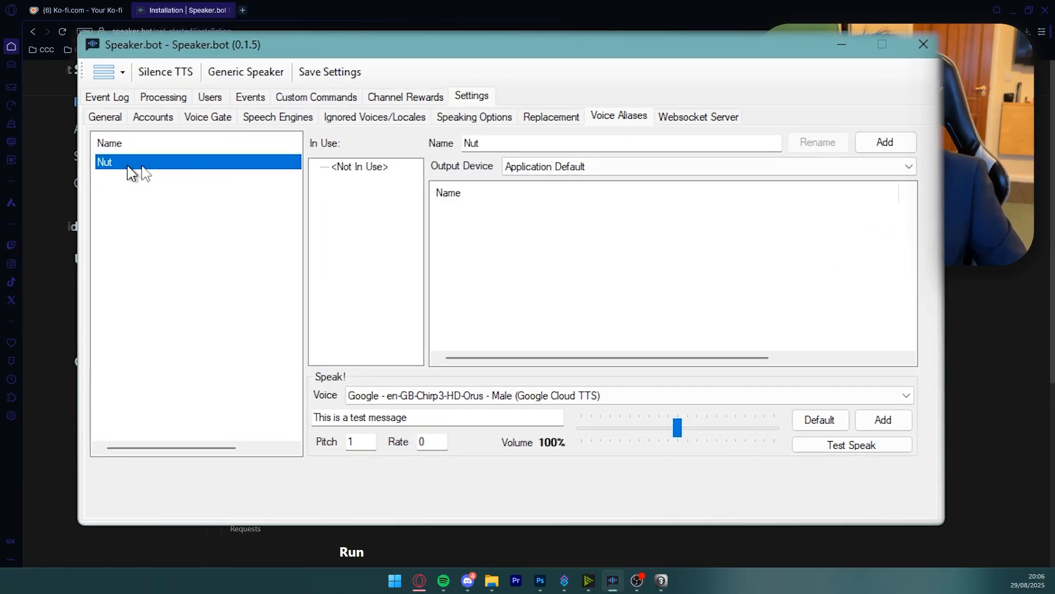
{"action": "right_click", "coordinate": [178, 161]}
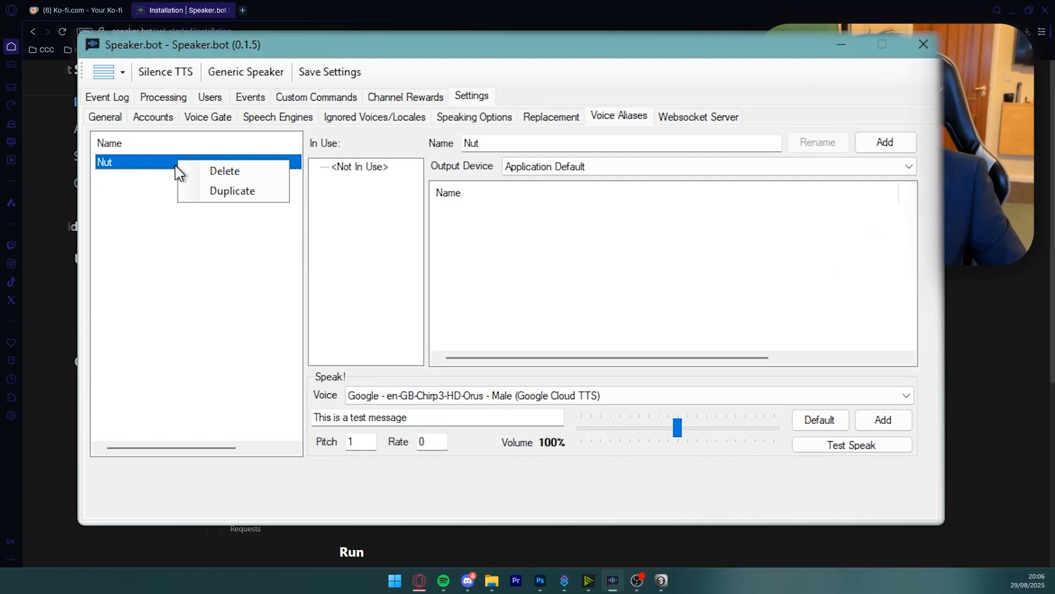
{"action": "left_click", "coordinate": [240, 191]}
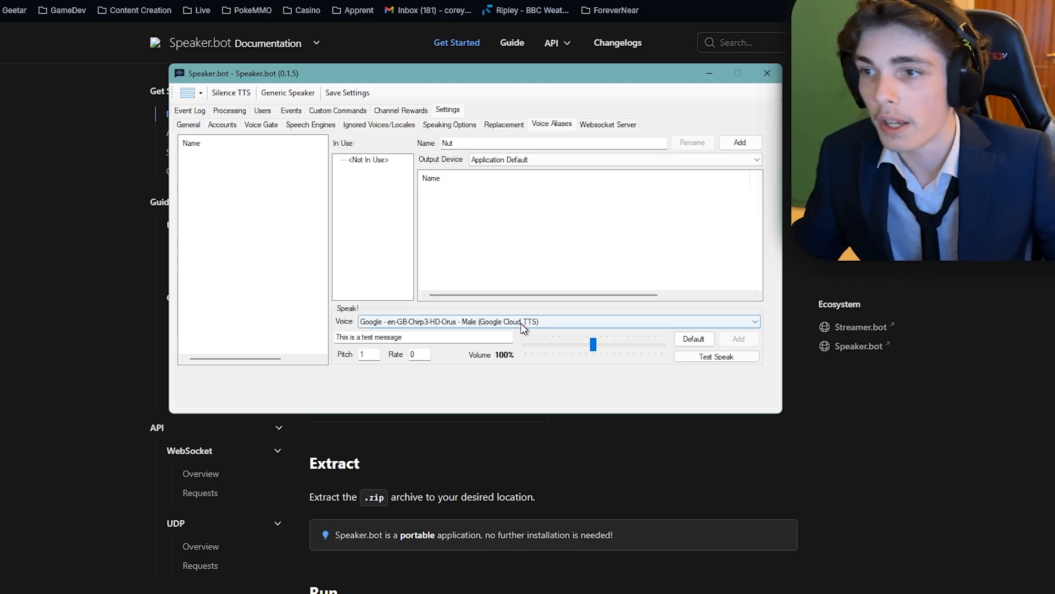
Browse the Google Cloud TTS voices available for a voice alias without choosing a different one
{"action": "left_click", "coordinate": [173, 499]}
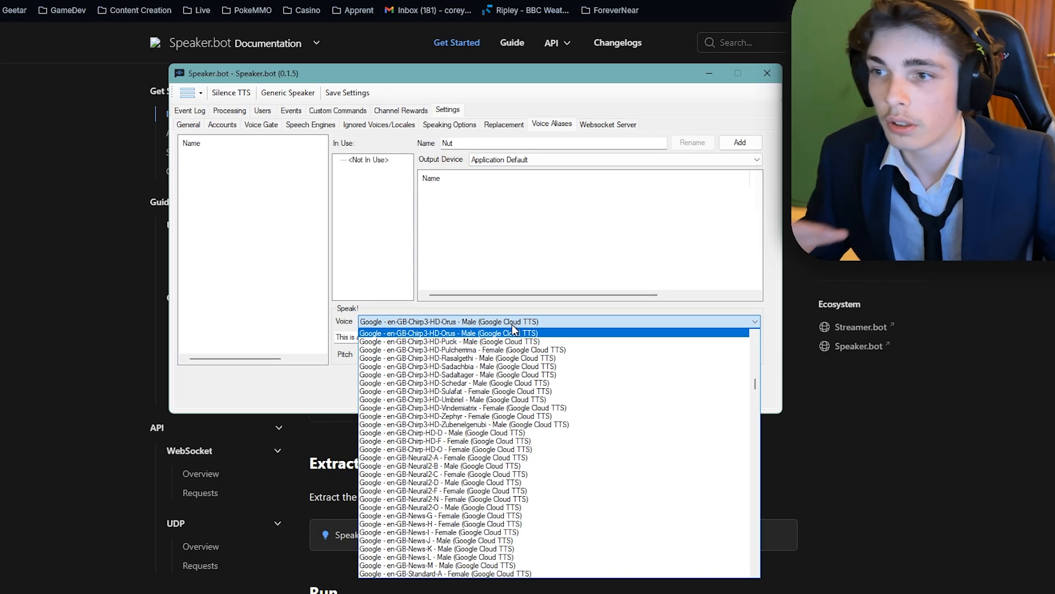
{"action": "scroll", "coordinate": [0, 593], "scroll_direction": "down", "scroll_amount": 3}
{"action": "scroll", "coordinate": [406, 445], "scroll_direction": "down", "scroll_amount": 3}
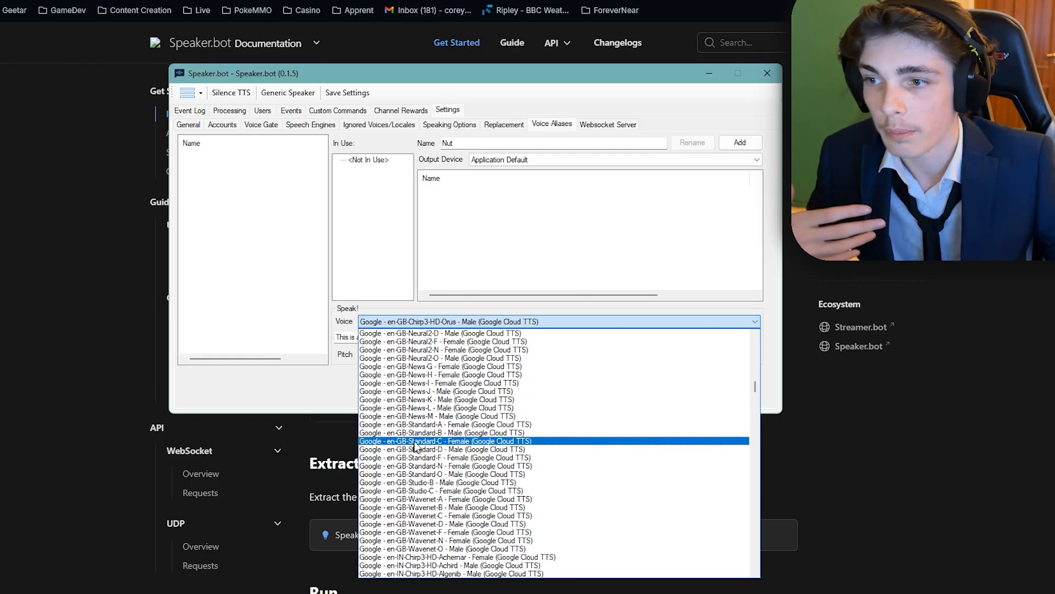
{"action": "scroll", "coordinate": [416, 441], "scroll_direction": "up", "scroll_amount": 3}
{"action": "scroll", "coordinate": [409, 437], "scroll_direction": "up", "scroll_amount": 2}
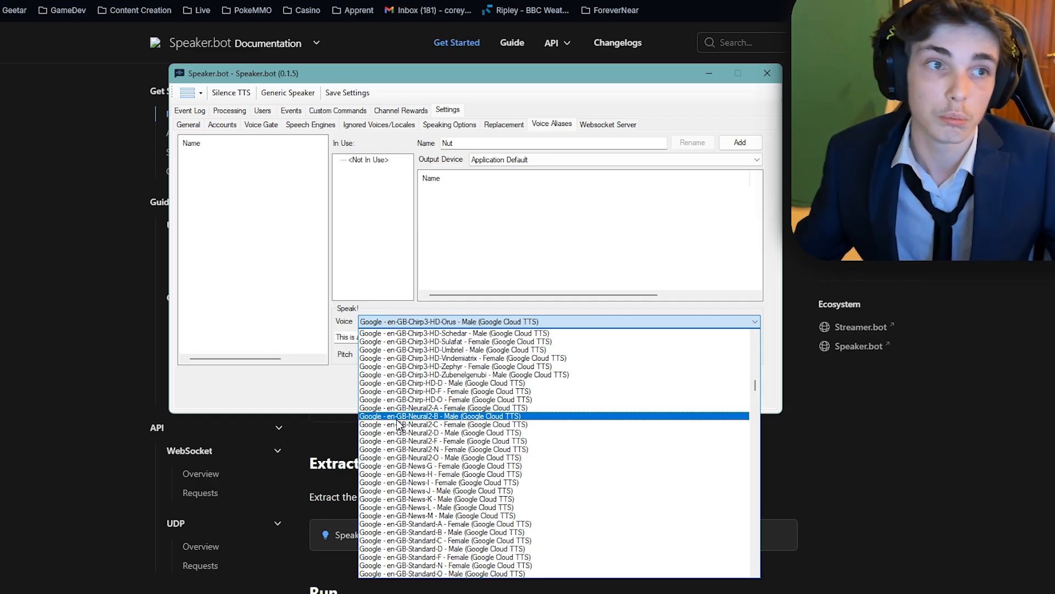
{"action": "left_click", "coordinate": [301, 129]}
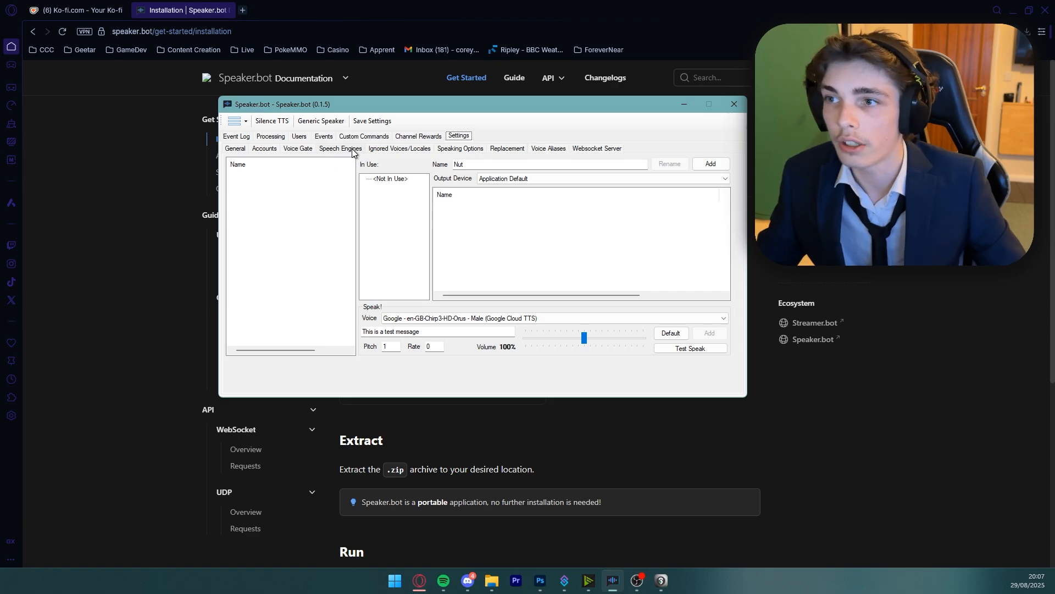
Remove the Google Cloud TTS speech engine and start adding it again, selecting the credentials file path in its configuration
{"action": "left_click", "coordinate": [341, 149]}
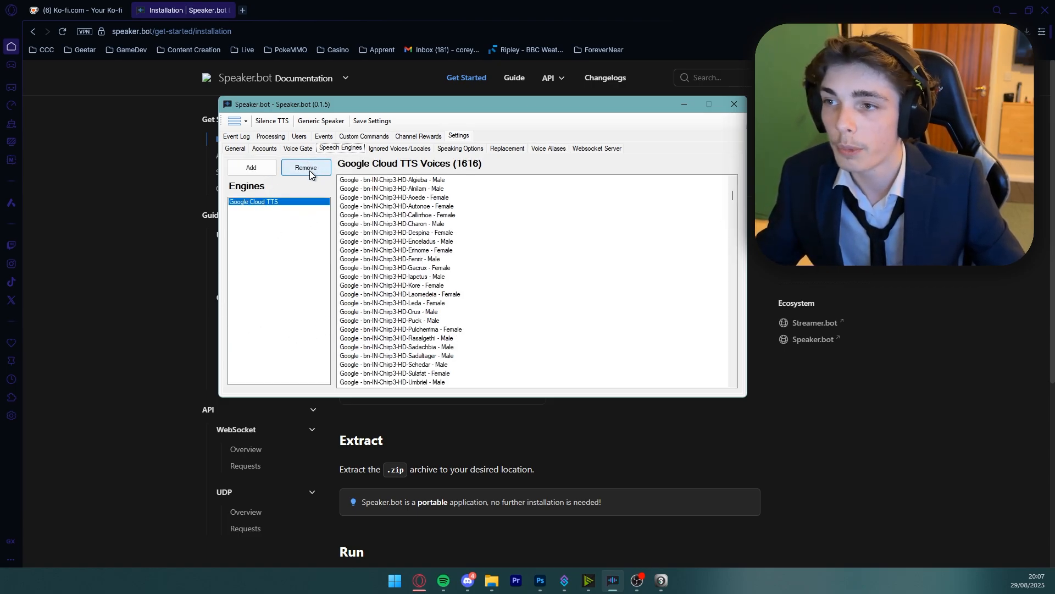
{"action": "left_click", "coordinate": [251, 167]}
{"action": "left_click", "coordinate": [282, 248]}
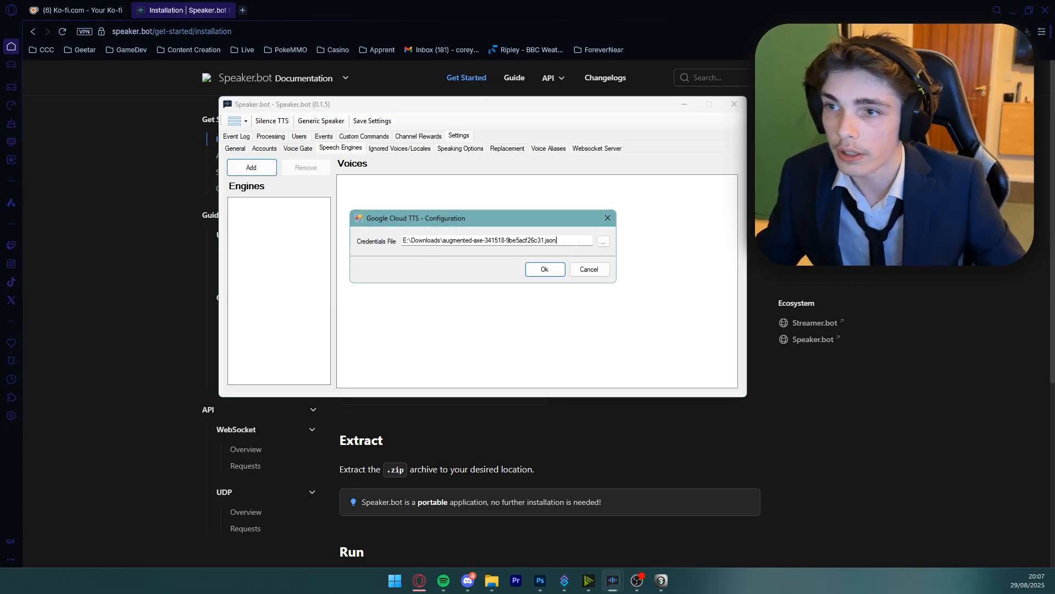
{"action": "key", "text": "ctrl+a"}
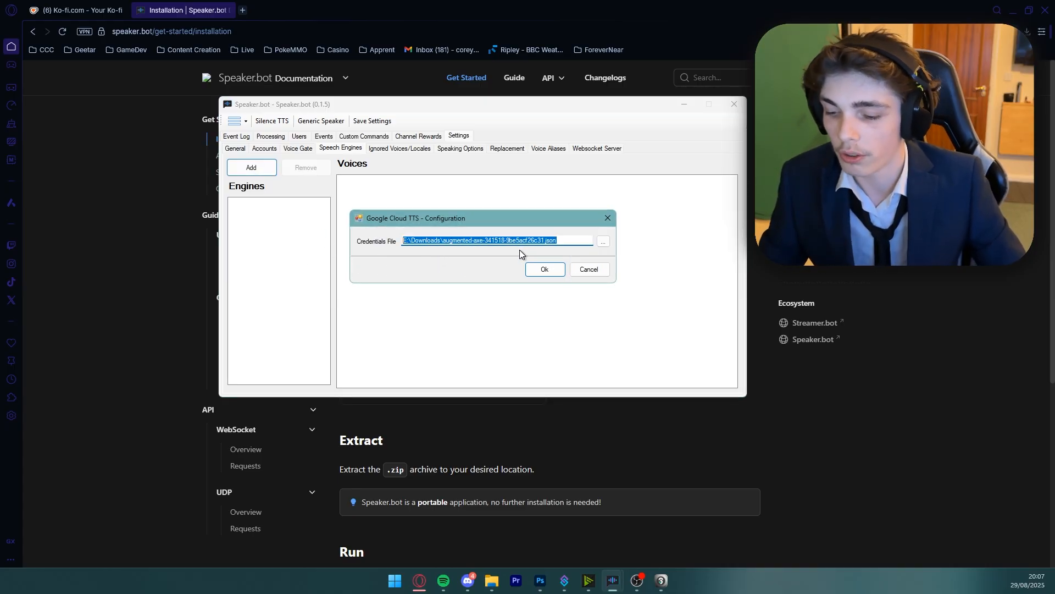
{"action": "left_click_drag", "start_coordinate": [575, 241], "coordinate": [269, 251]}
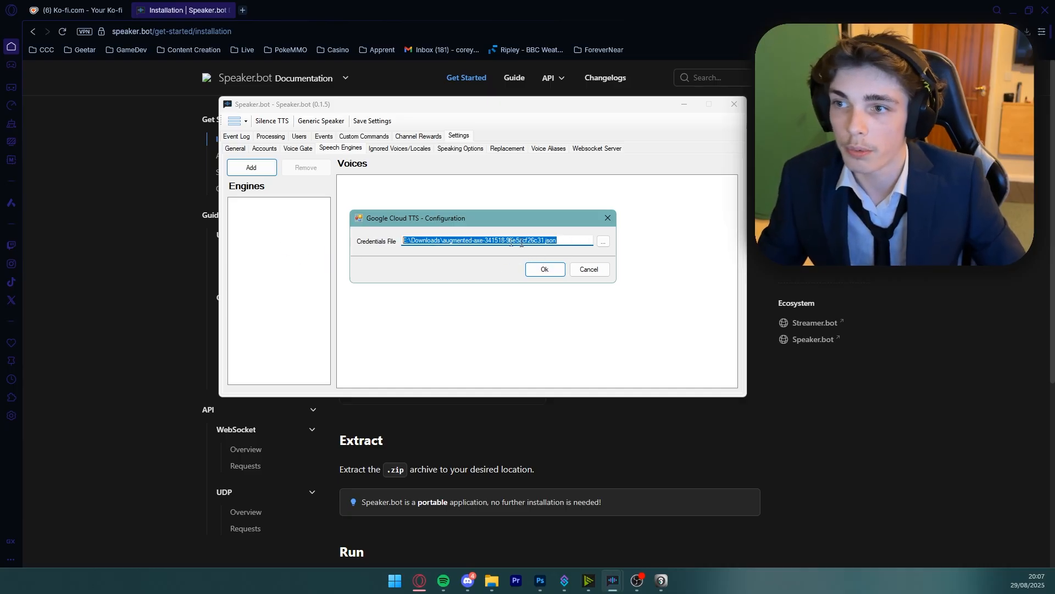
Return to the Speaker.bot documentation and look through the Speech Engine Setup page for the SAPI5 and Google Cloud requirements
{"action": "left_click", "coordinate": [209, 255]}
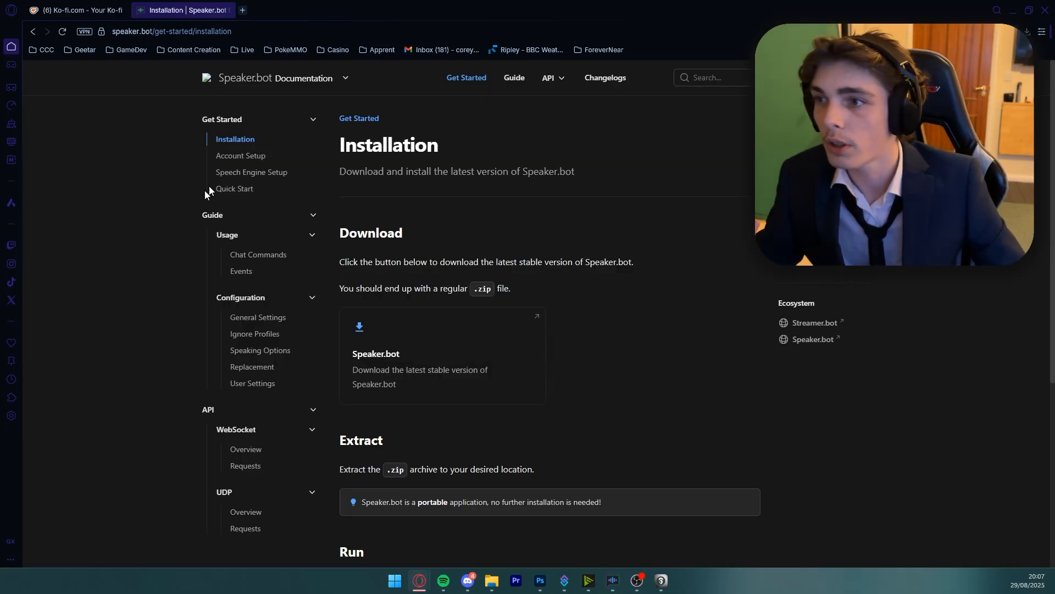
{"action": "left_click", "coordinate": [262, 173]}
{"action": "scroll", "coordinate": [420, 230], "scroll_direction": "down", "scroll_amount": 2}
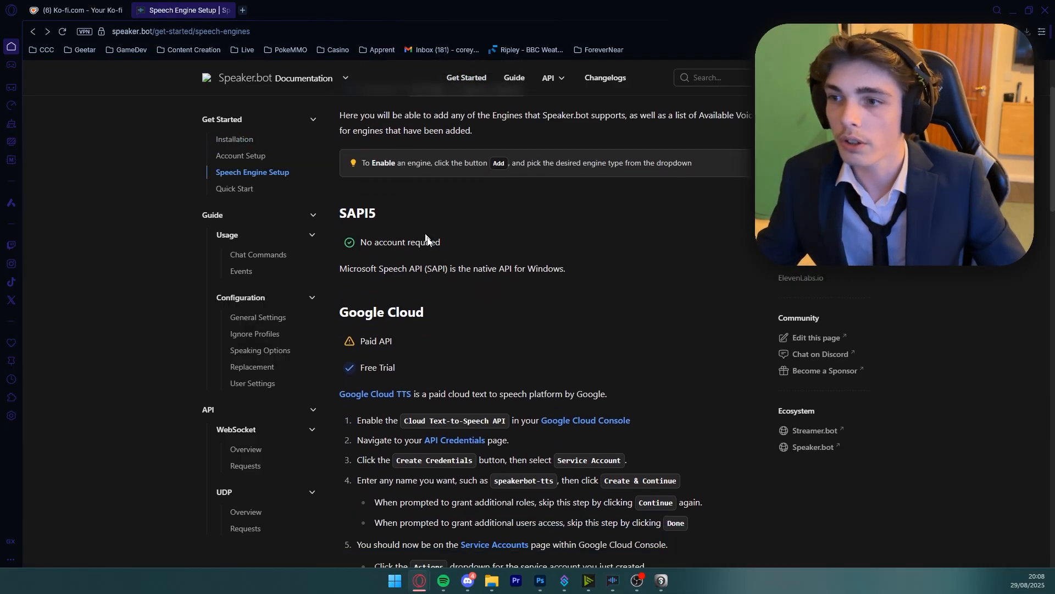
Open the Google Cloud Console from the documentation's Google Cloud instructions and enable the Cloud Text-to-Speech API for the project
{"action": "scroll", "coordinate": [452, 340], "scroll_direction": "down", "scroll_amount": 1}
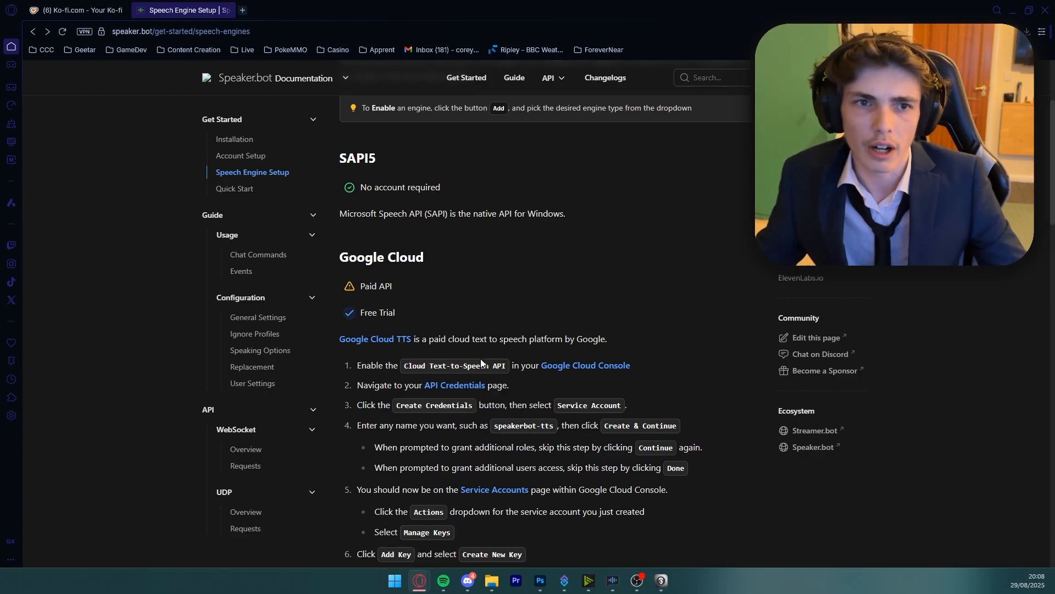
{"action": "left_click", "coordinate": [581, 367]}
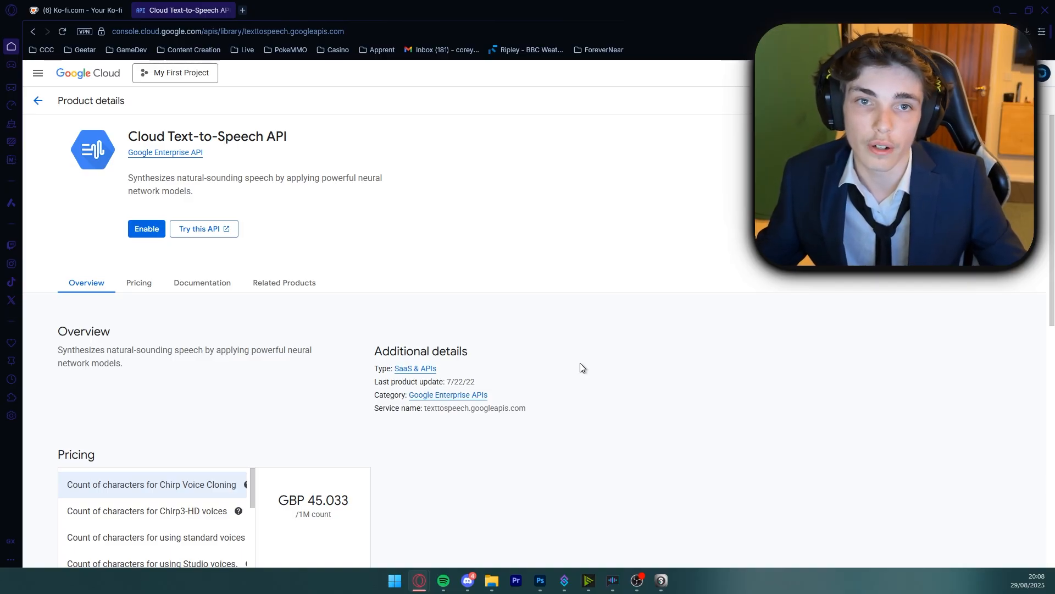
{"action": "left_click", "coordinate": [148, 230]}
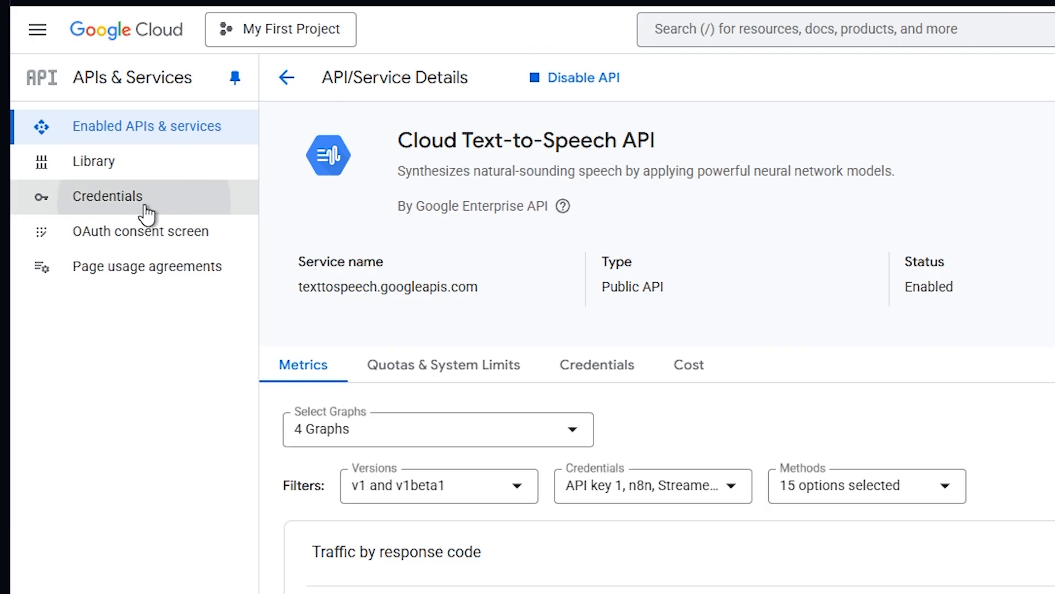
Create a service account credential named NutBot in the project, skipping the optional permissions and principals with access
{"action": "left_click", "coordinate": [94, 170]}
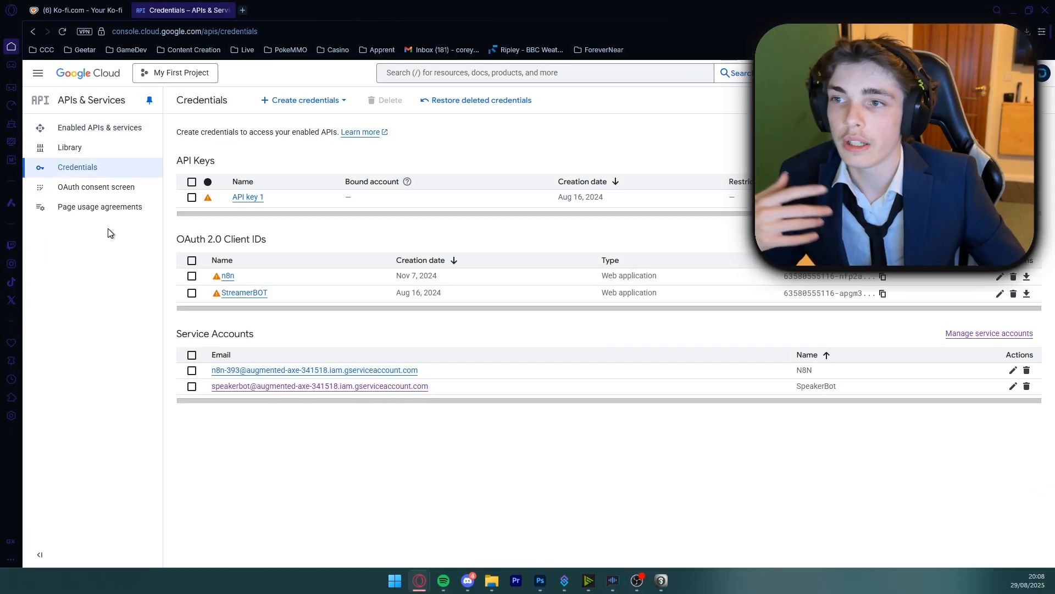
{"action": "mouse_move", "coordinate": [220, 292]}
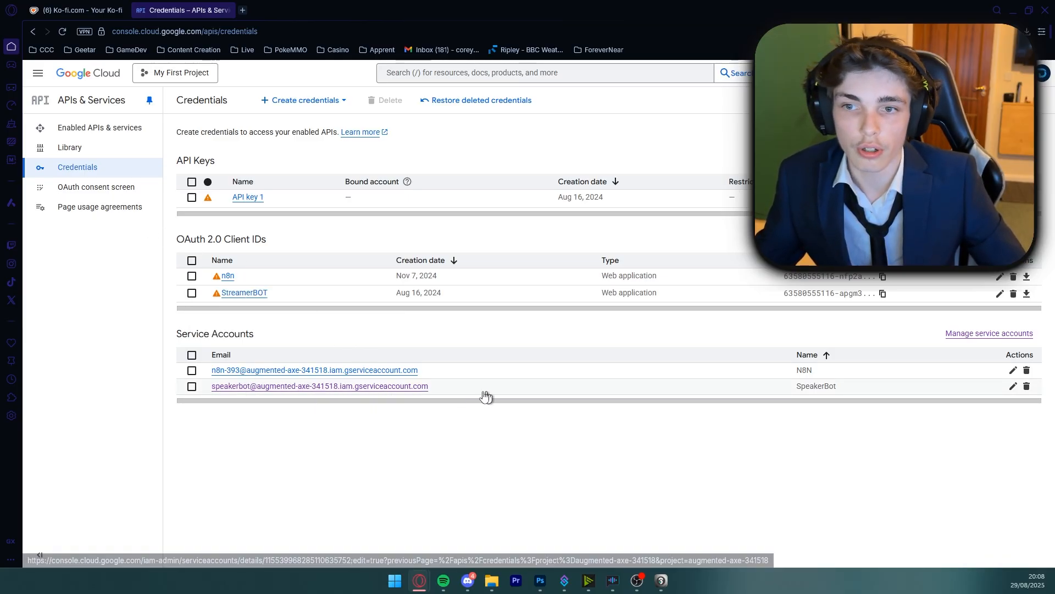
{"action": "left_click", "coordinate": [300, 100]}
{"action": "left_click", "coordinate": [293, 181]}
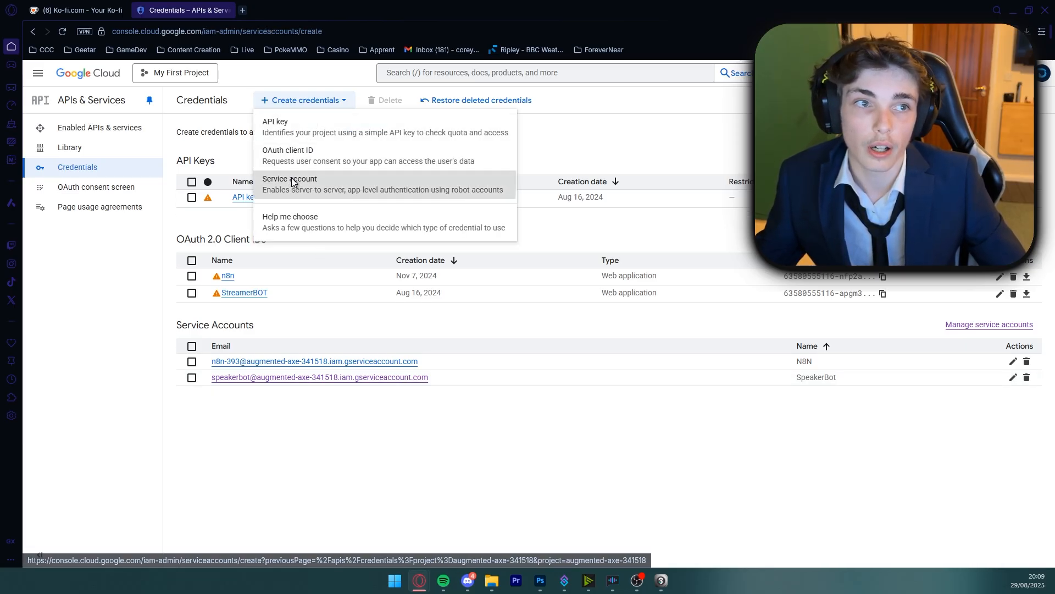
{"action": "left_click", "coordinate": [250, 182]}
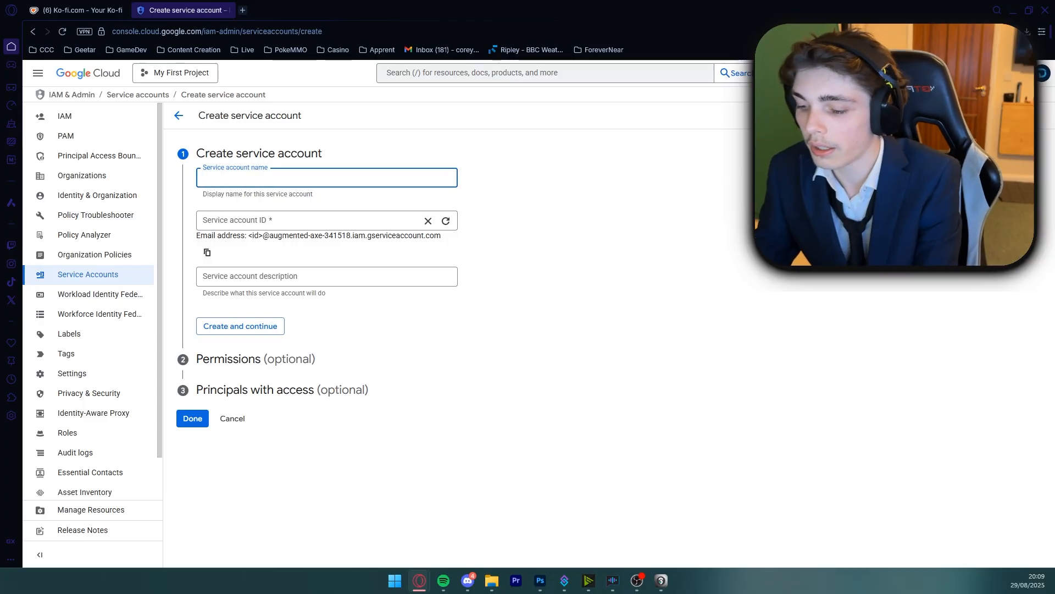
{"action": "type", "text": "NutBot"}
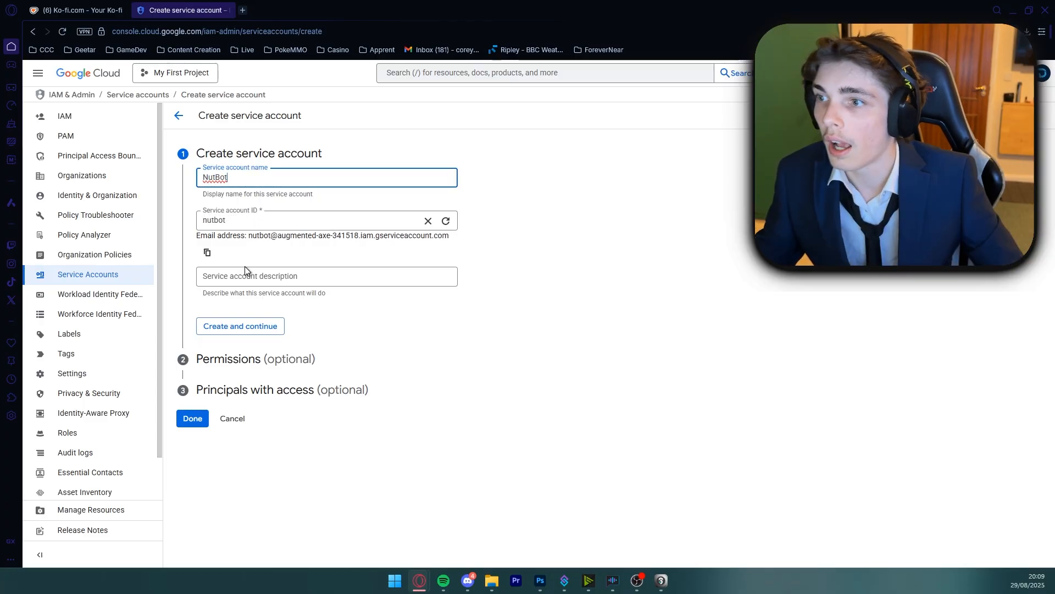
{"action": "left_click", "coordinate": [251, 324]}
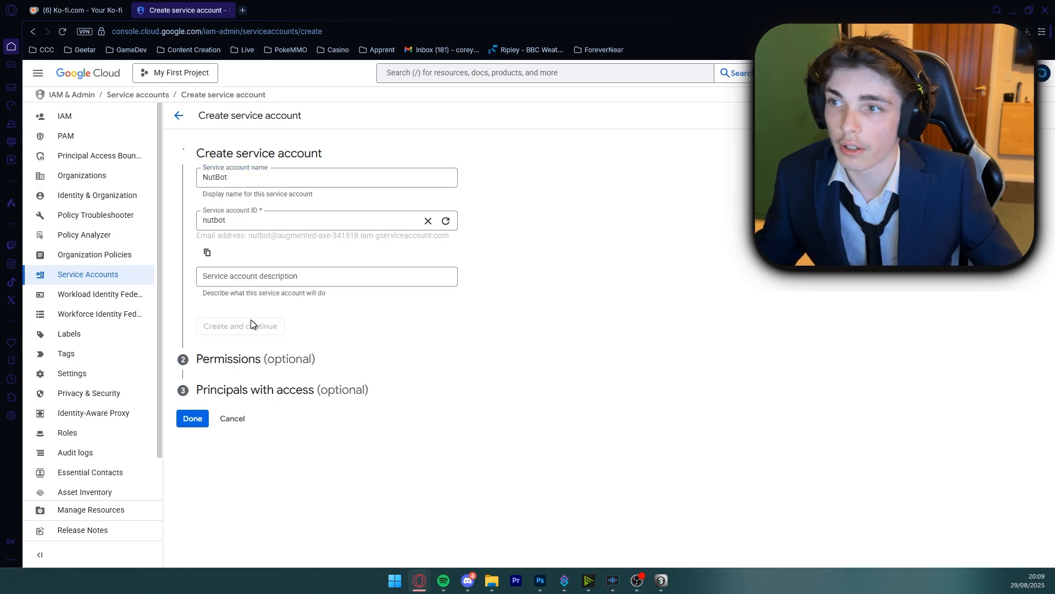
{"action": "left_click", "coordinate": [229, 348]}
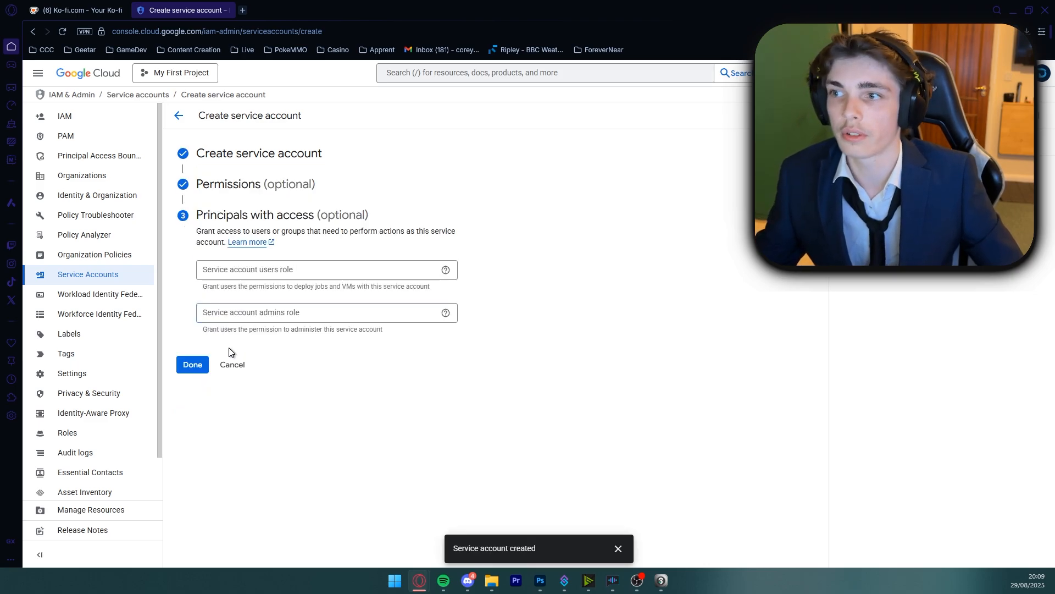
{"action": "left_click", "coordinate": [193, 363]}
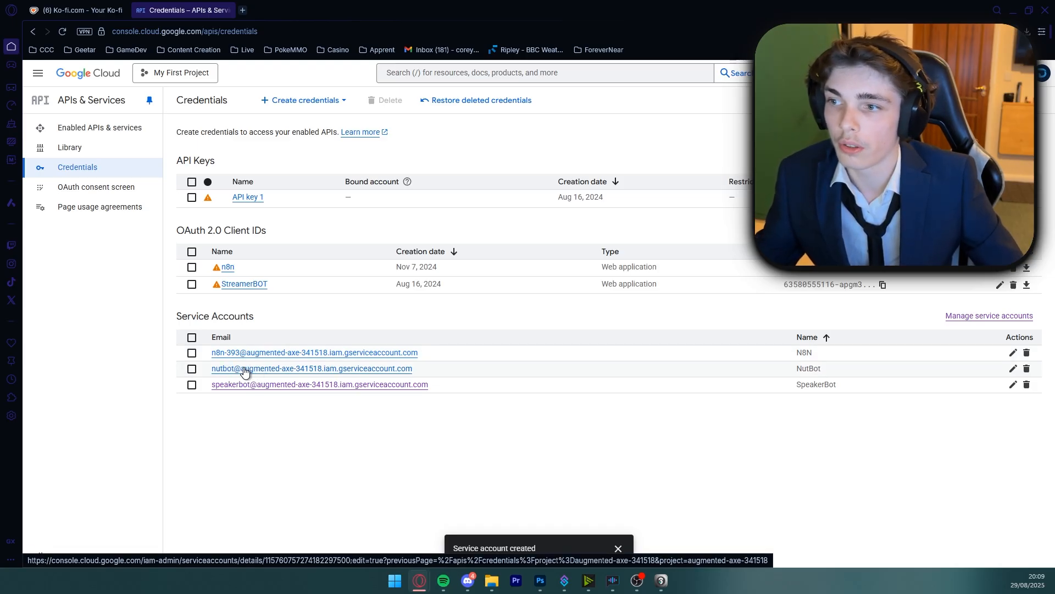
Create a new key for the NutBot service account and save it as a JSON file
{"action": "left_click", "coordinate": [245, 370]}
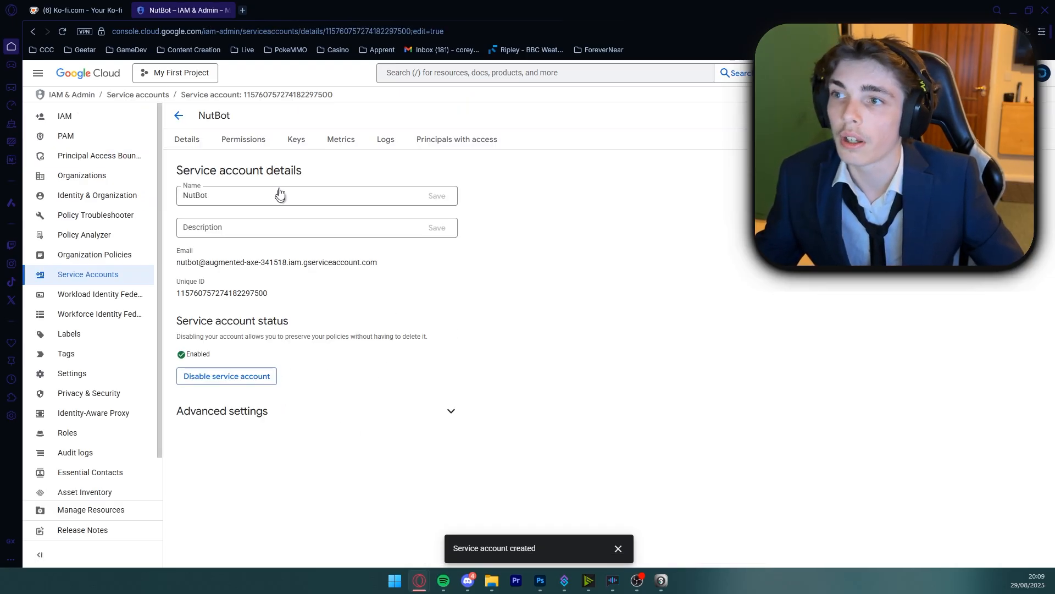
{"action": "left_click", "coordinate": [297, 140]}
{"action": "left_click", "coordinate": [205, 319]}
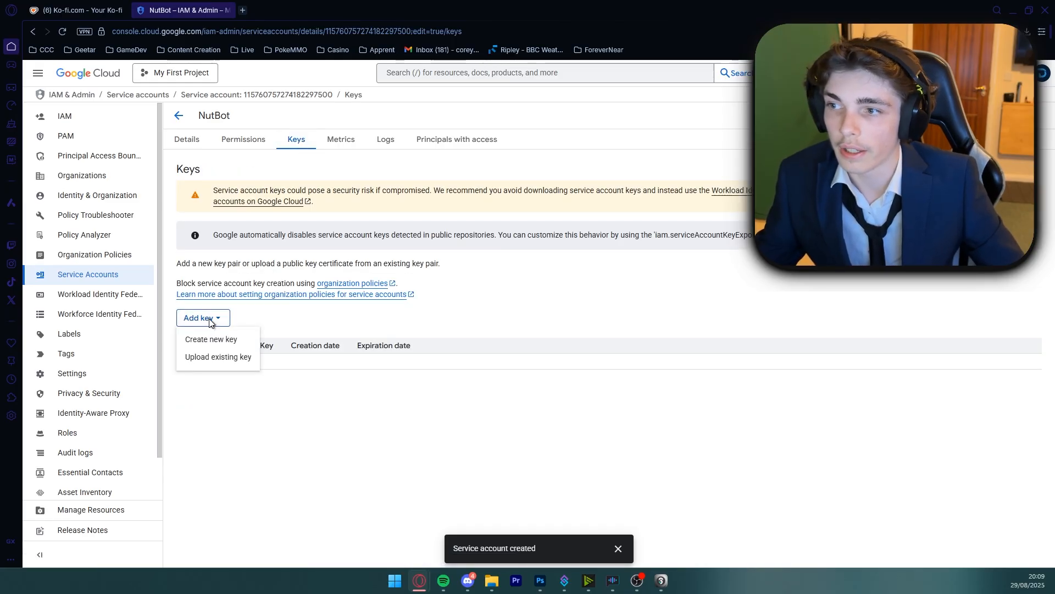
{"action": "left_click", "coordinate": [215, 341]}
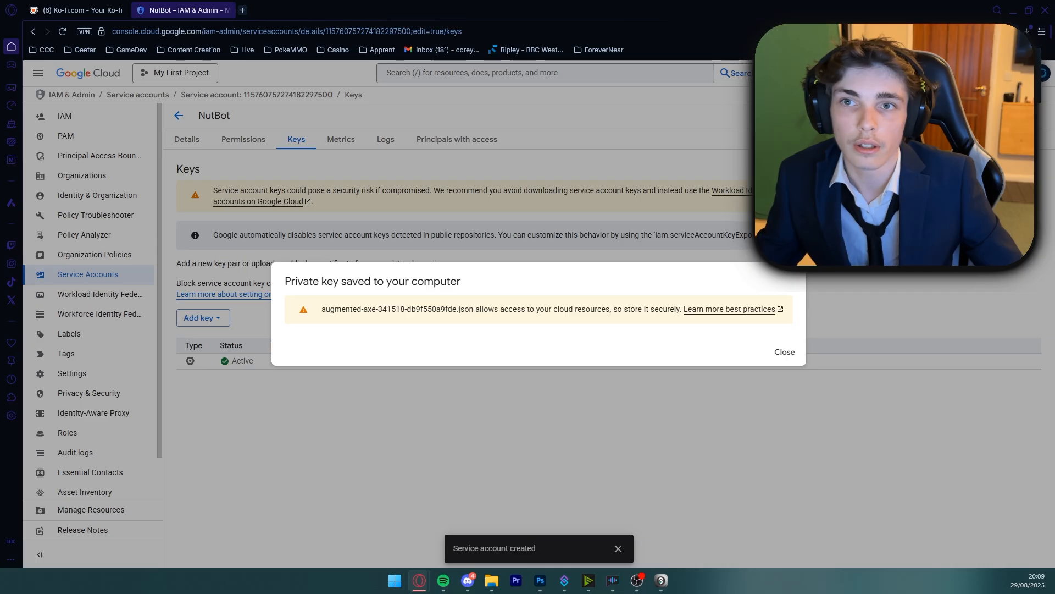
{"action": "left_click_drag", "start_coordinate": [907, 71], "coordinate": [421, 205]}
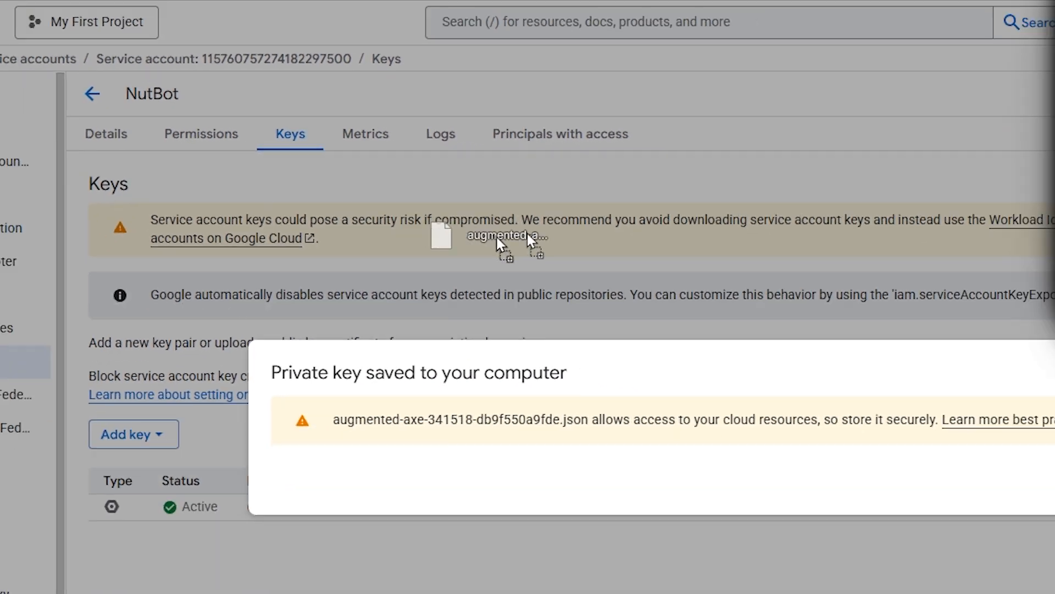
{"action": "left_click_drag", "start_coordinate": [527, 234], "coordinate": [649, 227]}
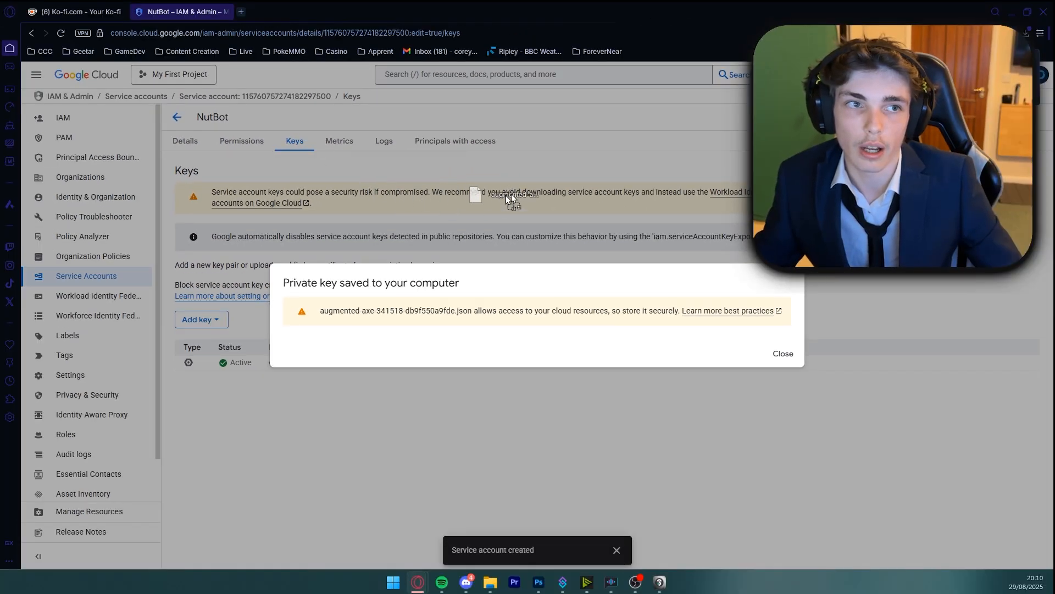
{"action": "left_click_drag", "start_coordinate": [507, 185], "coordinate": [522, 164]}
Switch to Speaker.bot, add the Google Cloud TTS engine using augmented-axe-341518-9be5acf26c31.json from E:\Downloads as credentials file, and look through its voices
{"action": "mouse_move", "coordinate": [611, 582]}
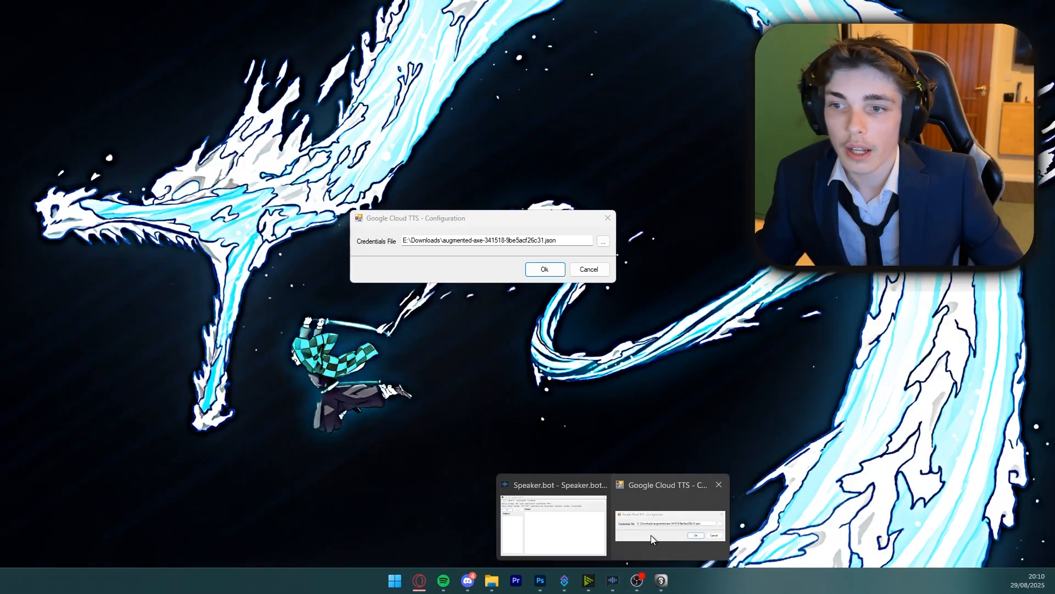
{"action": "left_click", "coordinate": [651, 534]}
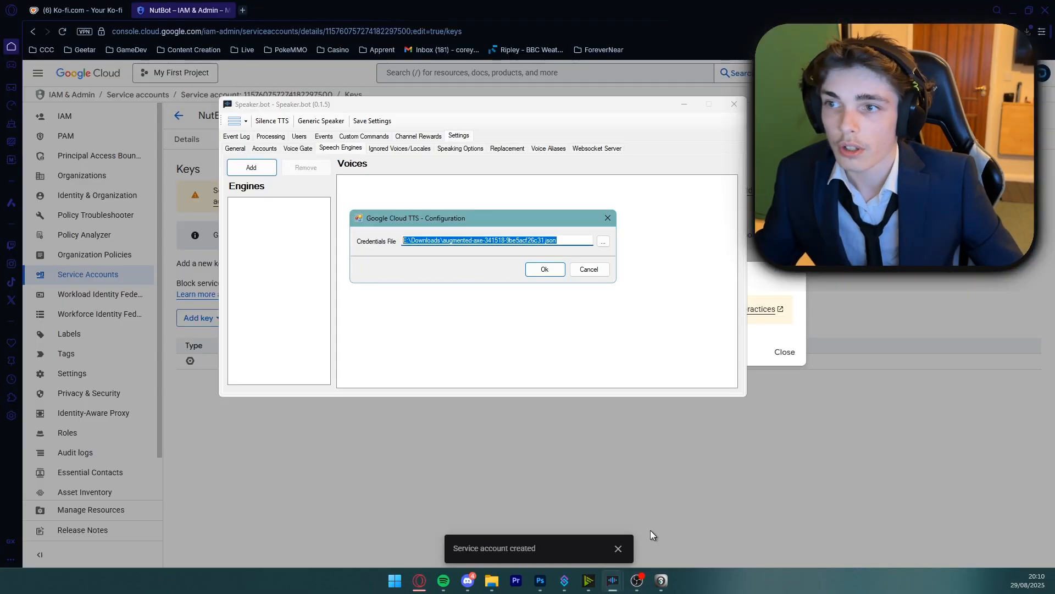
{"action": "left_click", "coordinate": [603, 243]}
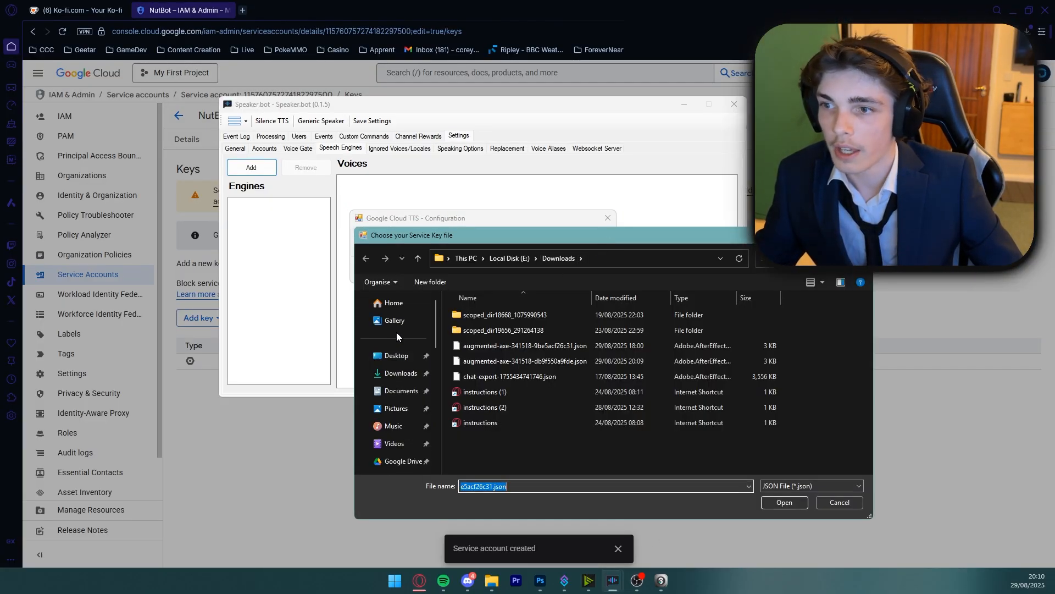
{"action": "left_click", "coordinate": [400, 373]}
{"action": "scroll", "coordinate": [405, 346], "scroll_direction": "up", "scroll_amount": 1}
{"action": "left_click", "coordinate": [405, 351]}
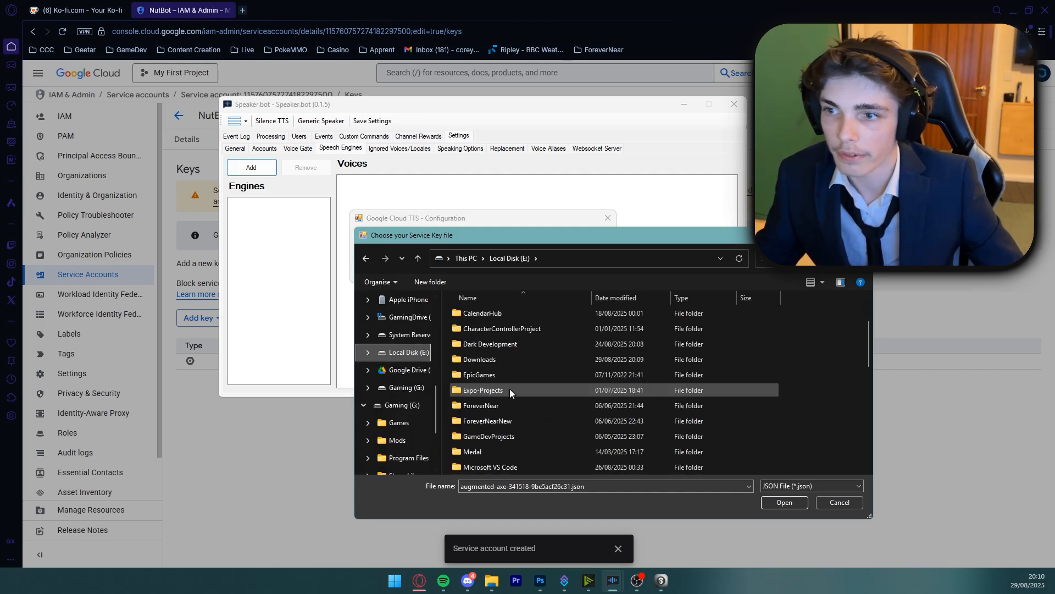
{"action": "double_click", "coordinate": [514, 359]}
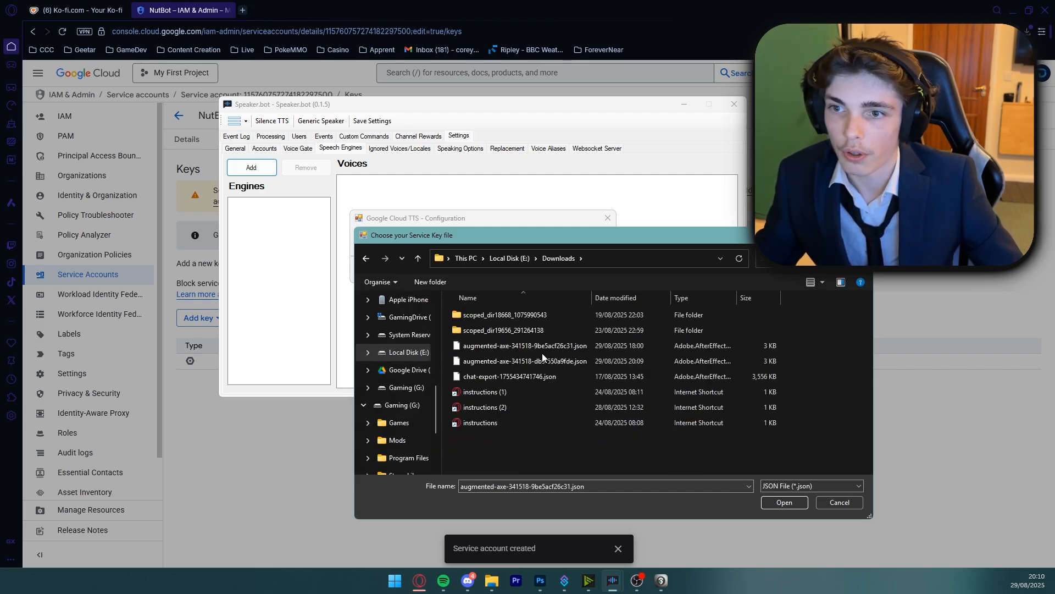
{"action": "double_click", "coordinate": [533, 347]}
{"action": "left_click", "coordinate": [544, 269]}
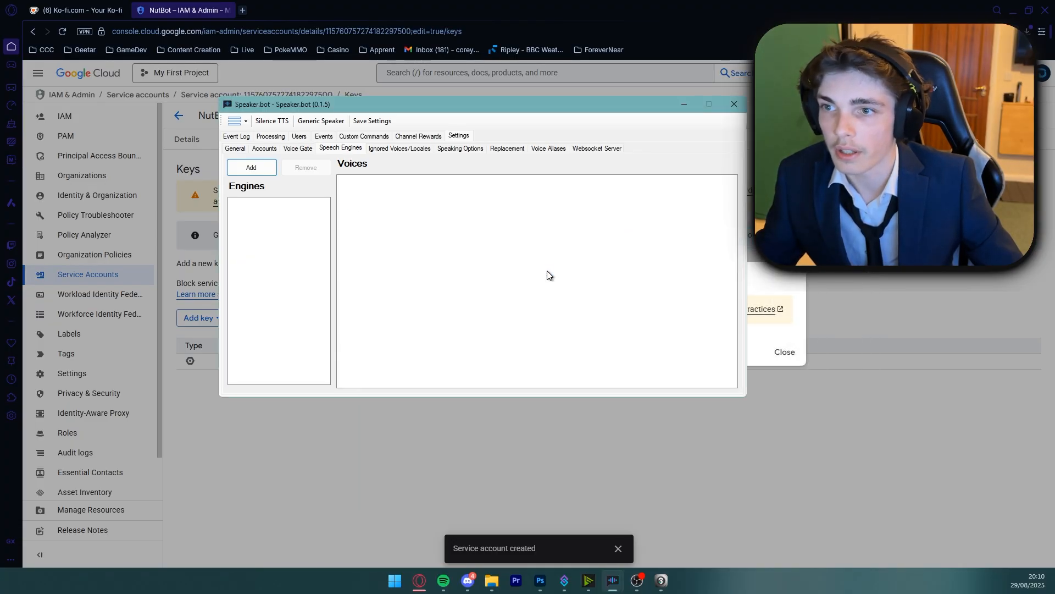
{"action": "scroll", "coordinate": [380, 322], "scroll_direction": "down", "scroll_amount": 20}
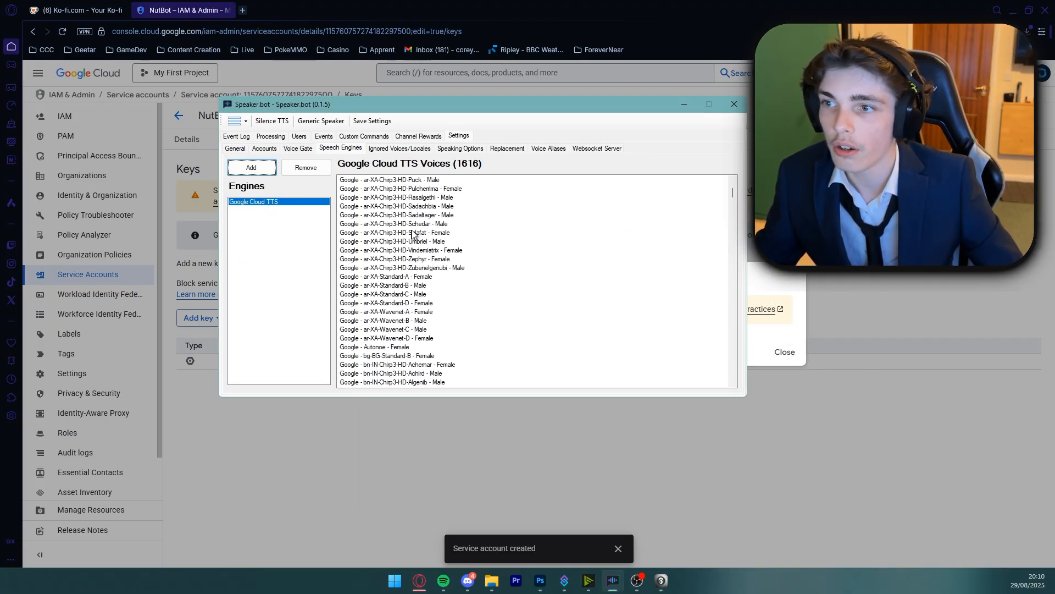
{"action": "scroll", "coordinate": [418, 258], "scroll_direction": "up", "scroll_amount": 20}
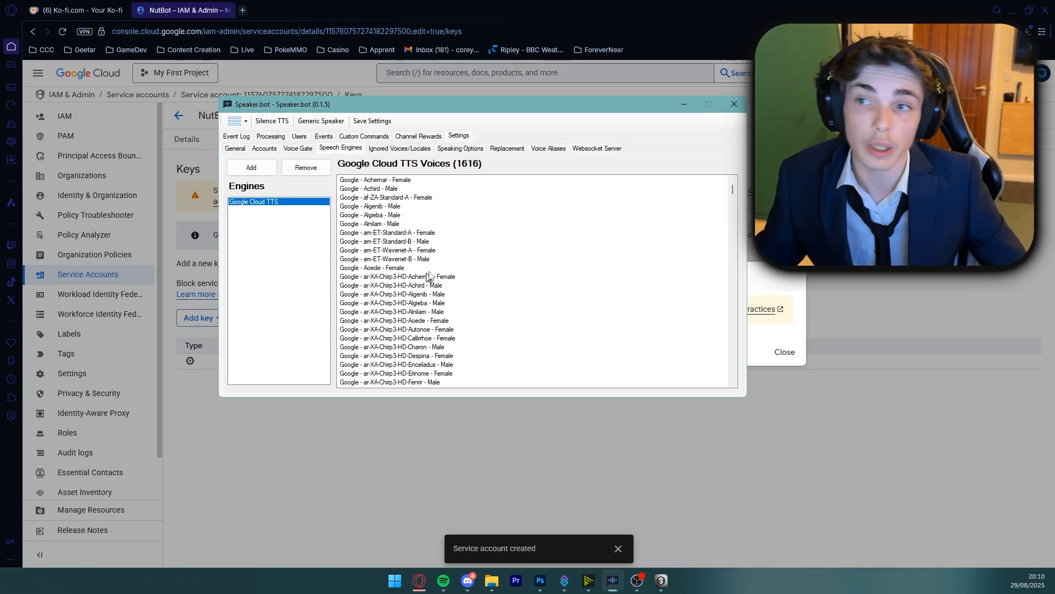
Prepare a voice alias named Nut with Headset Earphone (G435 Wireless Gaming Headset) as its output device
{"action": "left_click", "coordinate": [548, 147]}
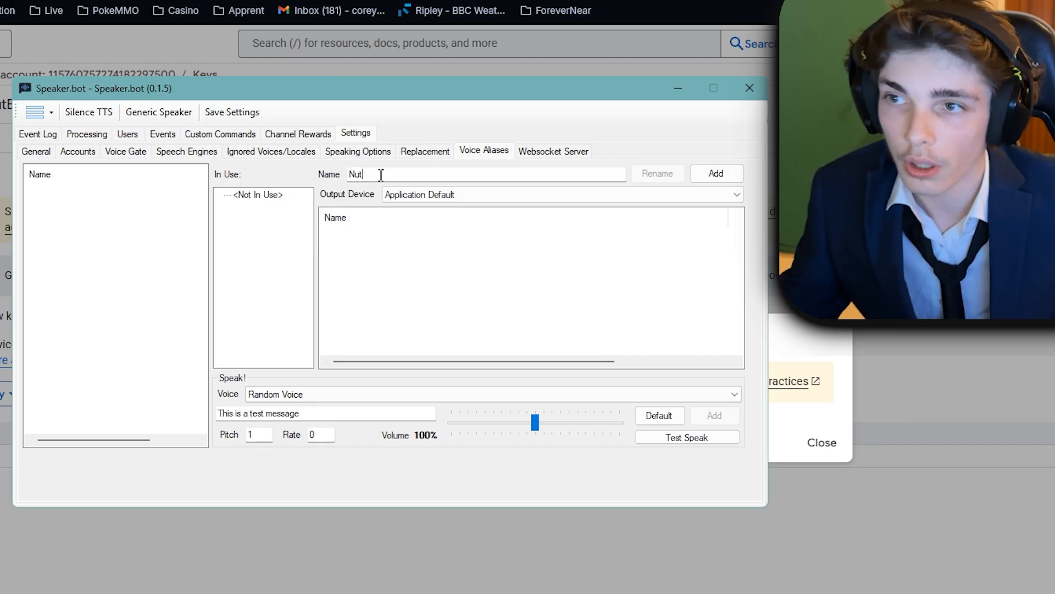
{"action": "left_click", "coordinate": [475, 164]}
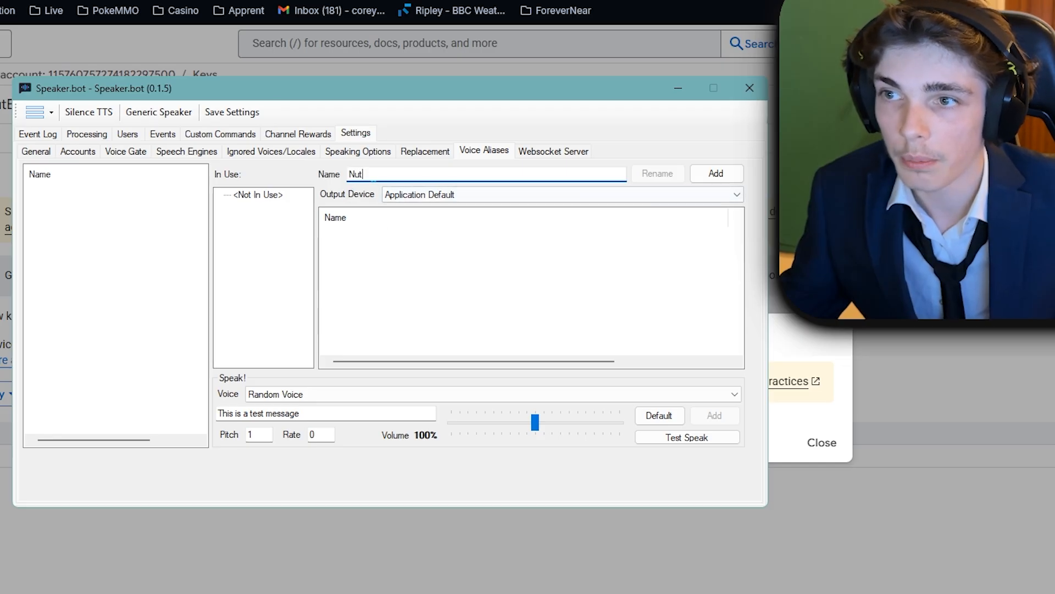
{"action": "key", "text": "ctrl+a"}
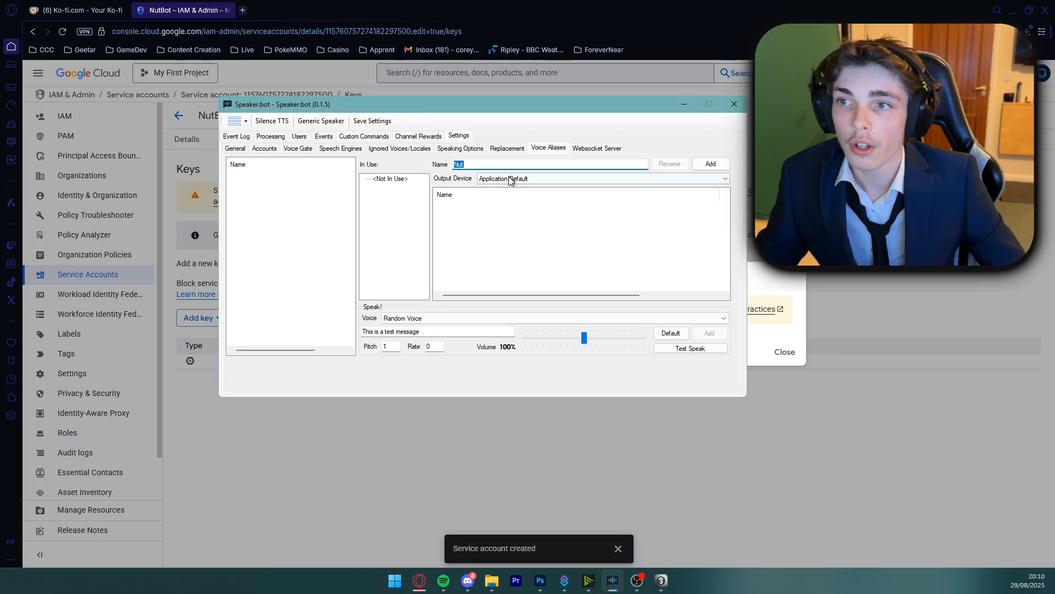
{"action": "left_click", "coordinate": [510, 179]}
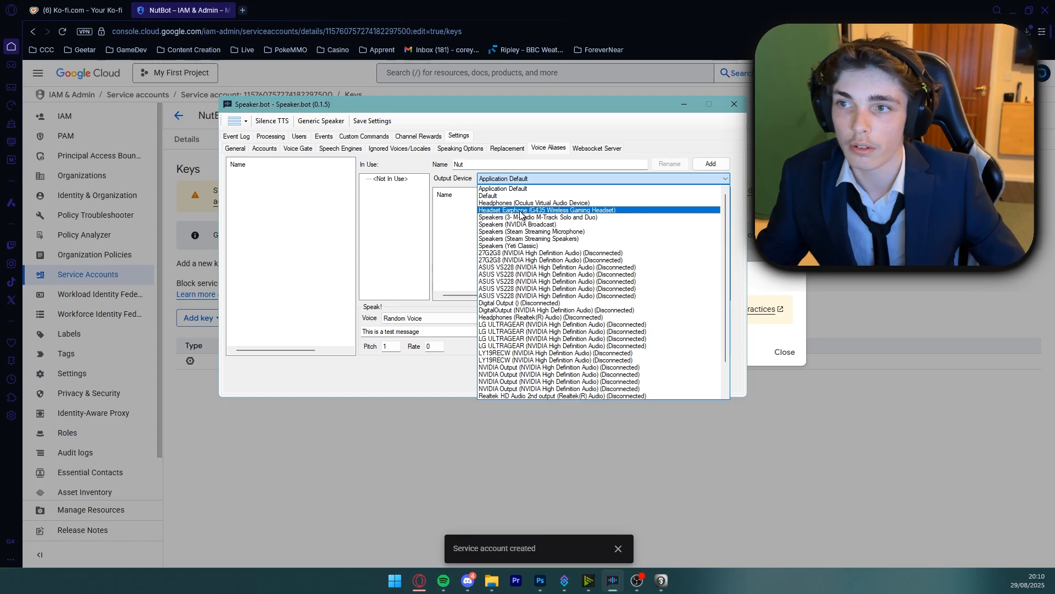
{"action": "left_click", "coordinate": [563, 224]}
Choose the Google - en-GB-Chirp3-HD-Sadachbia - Male voice and play the test message with it
{"action": "left_click", "coordinate": [425, 314]}
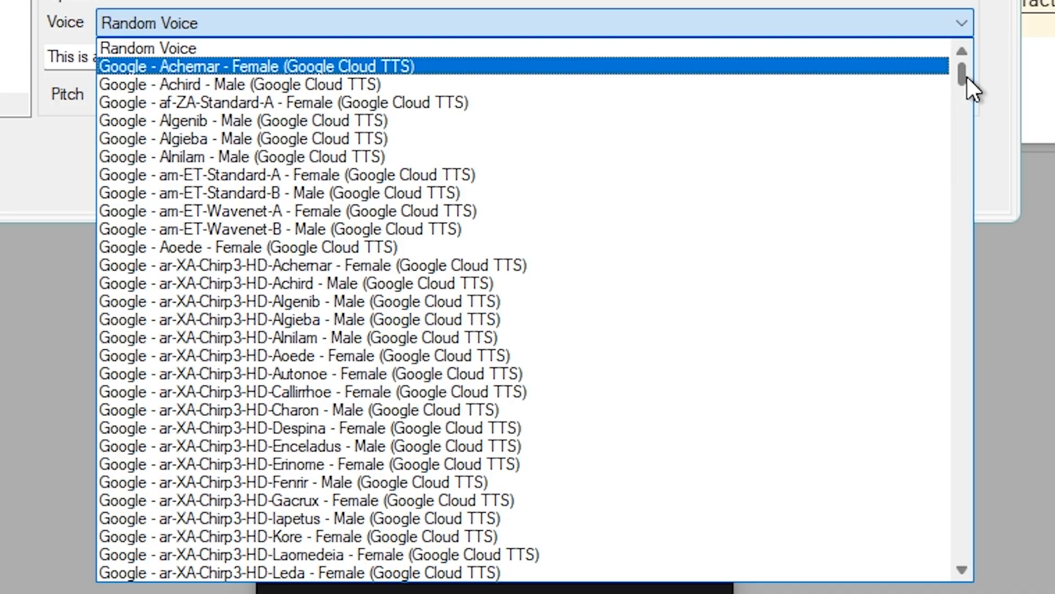
{"action": "left_click_drag", "start_coordinate": [968, 77], "coordinate": [945, 155]}
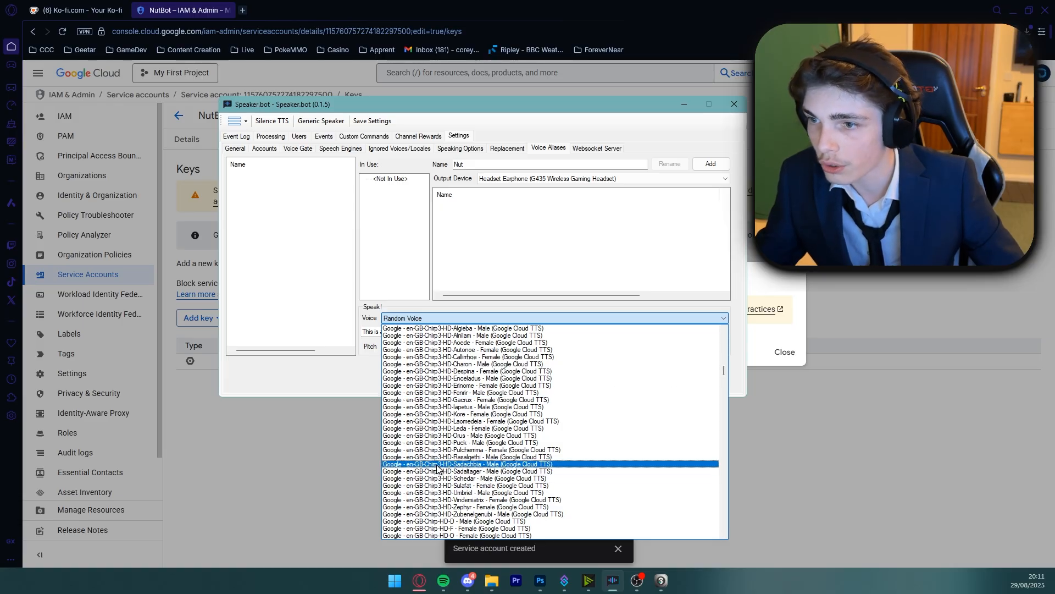
{"action": "left_click", "coordinate": [463, 464]}
{"action": "left_click", "coordinate": [680, 348]}
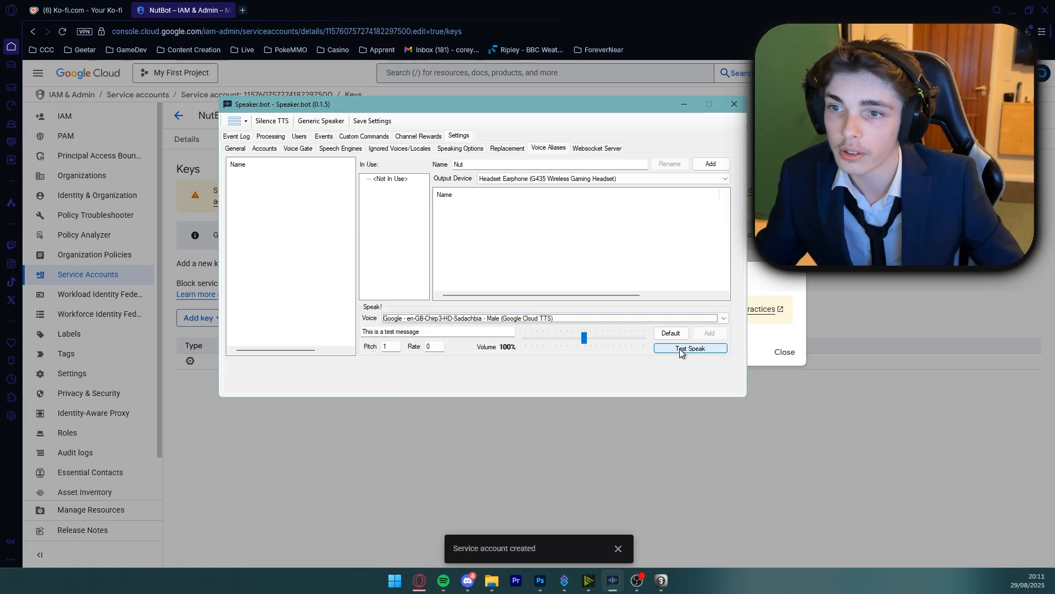
{"action": "left_click", "coordinate": [679, 348]}
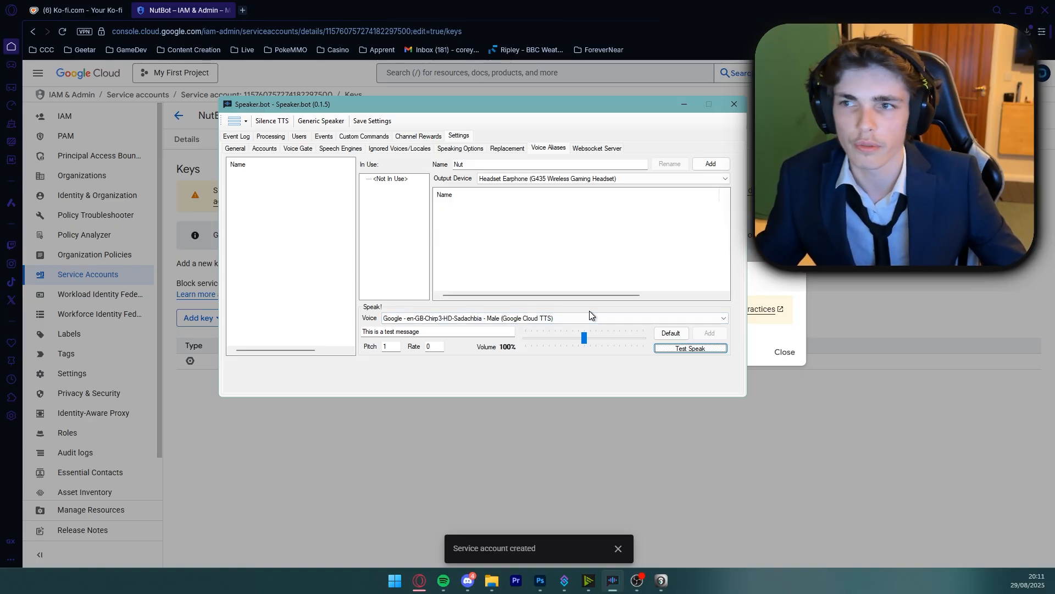
Add the Nut voice alias, select it in the alias list, and switch to Streamer.bot
{"action": "left_click", "coordinate": [711, 165]}
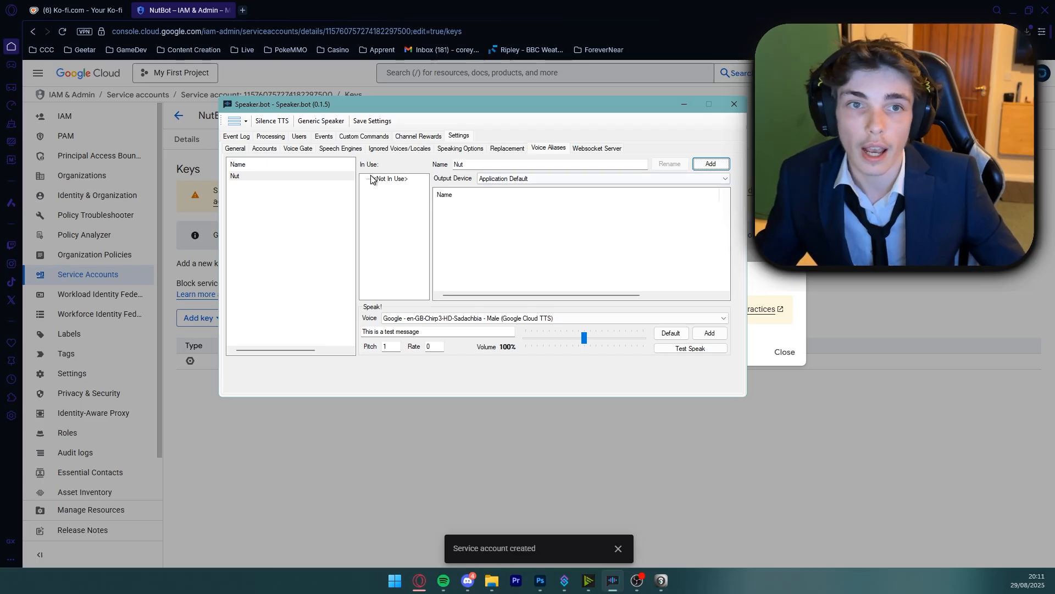
{"action": "left_click", "coordinate": [271, 177]}
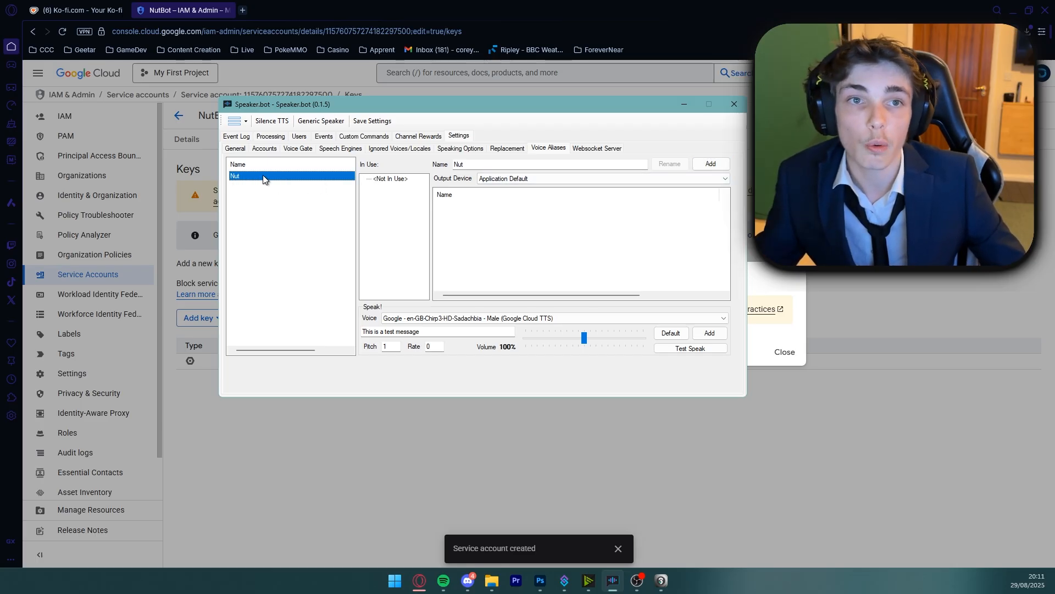
{"action": "left_click", "coordinate": [565, 579]}
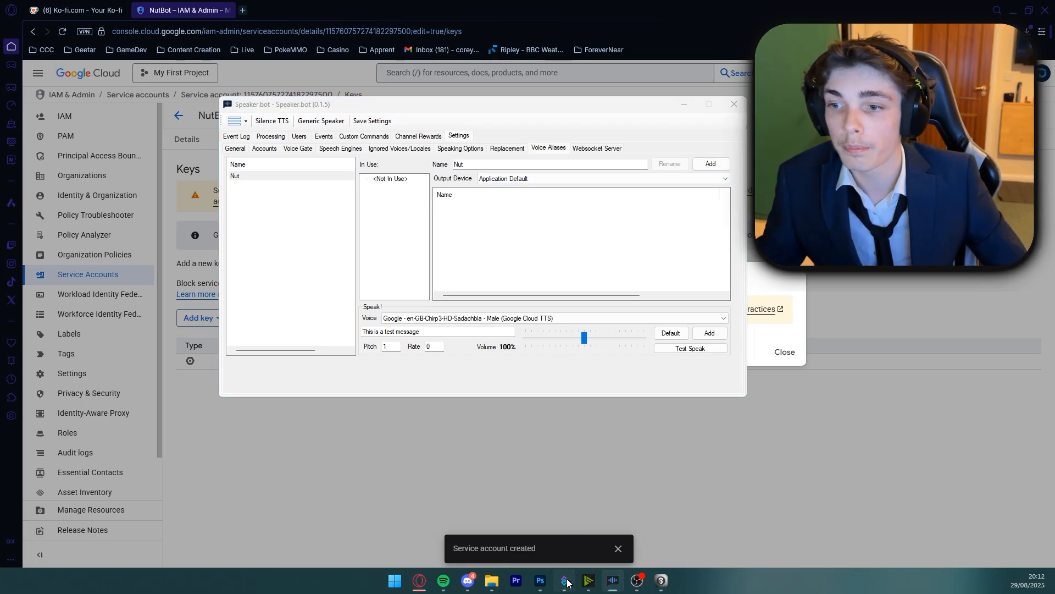
Check the voice alias and message of the Speak sub-action under the nut action's True Result, and accept it
{"action": "left_click", "coordinate": [148, 202]}
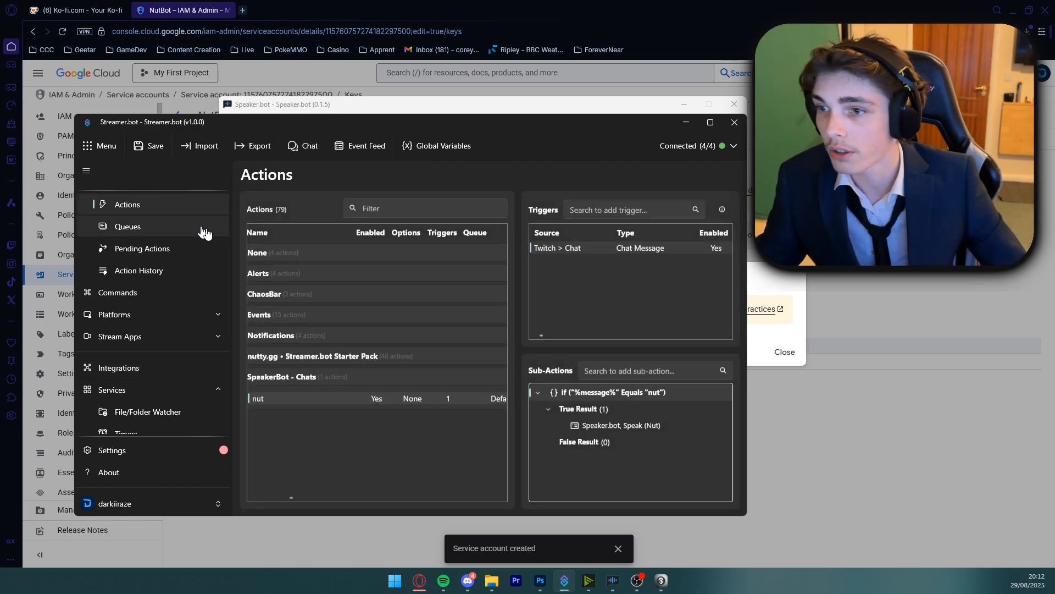
{"action": "double_click", "coordinate": [621, 426]}
{"action": "left_click", "coordinate": [388, 198]}
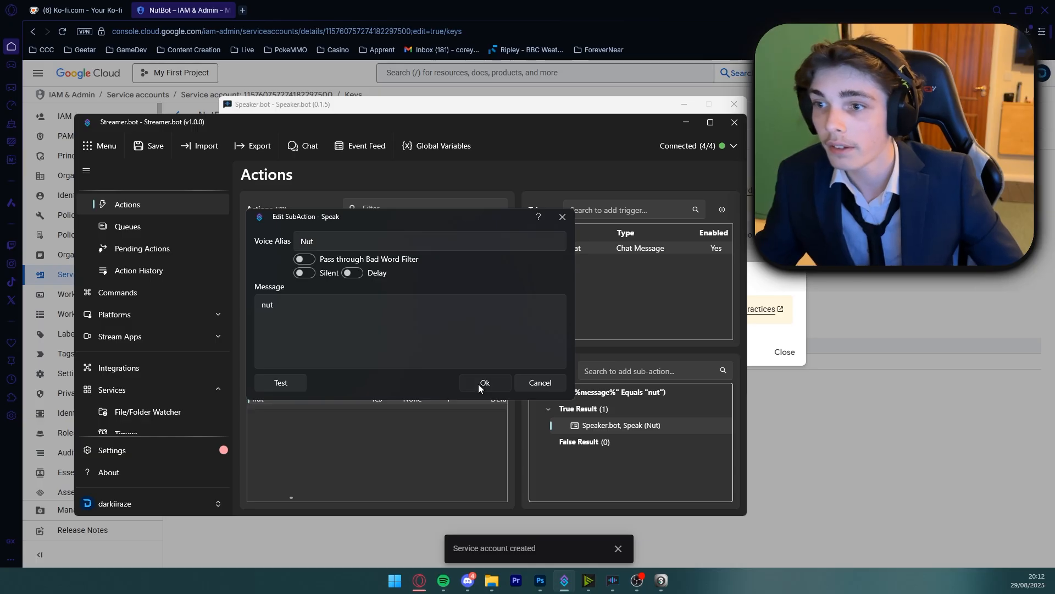
{"action": "left_click", "coordinate": [482, 384]}
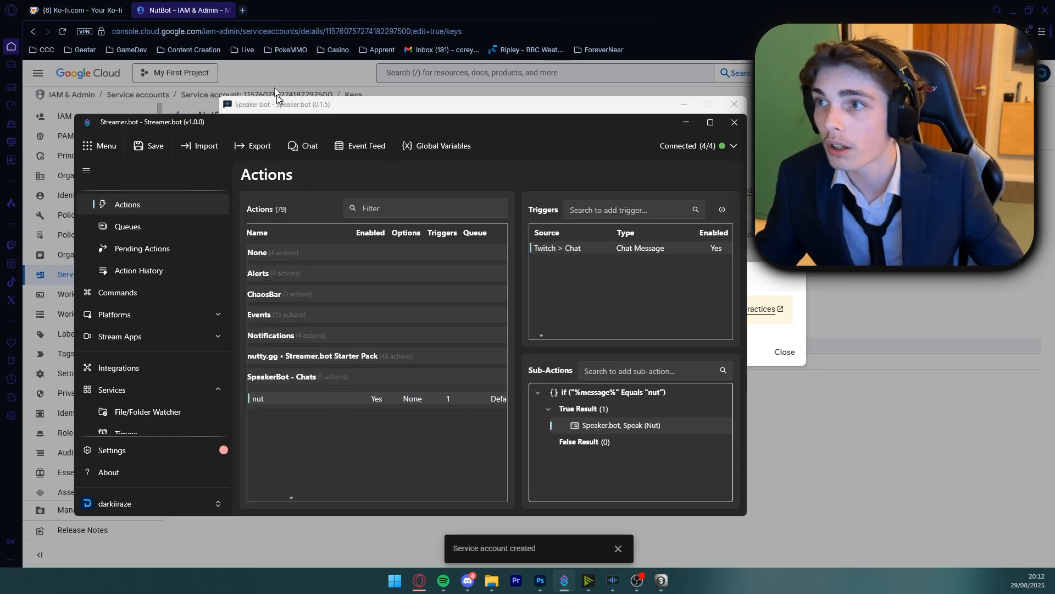
Switch to the browser, open twitch.tv/darkiiraze in a new tab, and send nut in the channel's chat
{"action": "left_click", "coordinate": [243, 13]}
{"action": "left_click", "coordinate": [250, 13]}
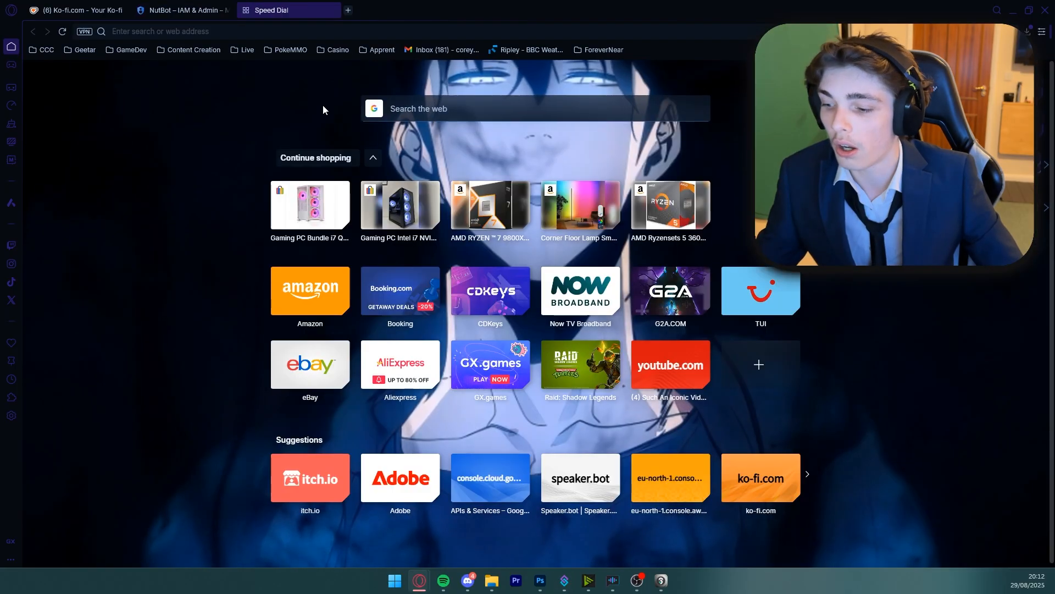
{"action": "type", "text": "twitch.tv/darkiiraze"}
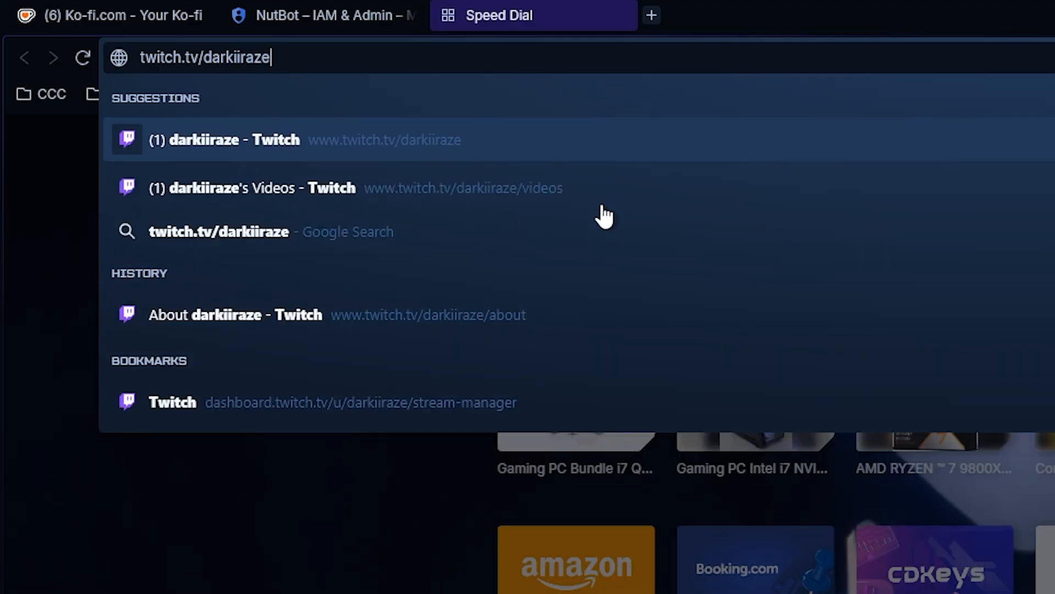
{"action": "key", "text": "Return"}
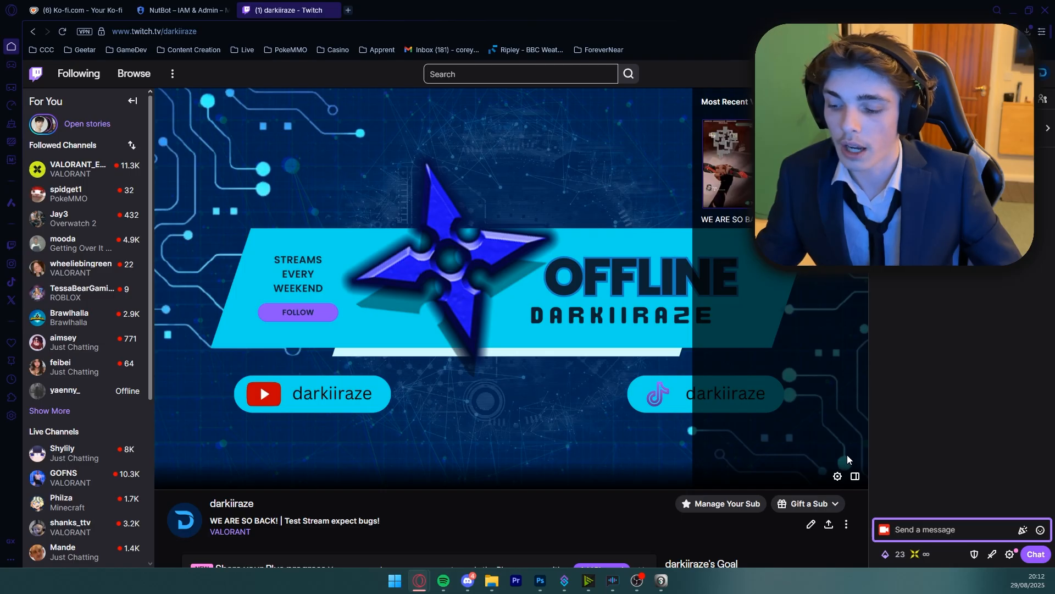
{"action": "type", "text": "nut"}
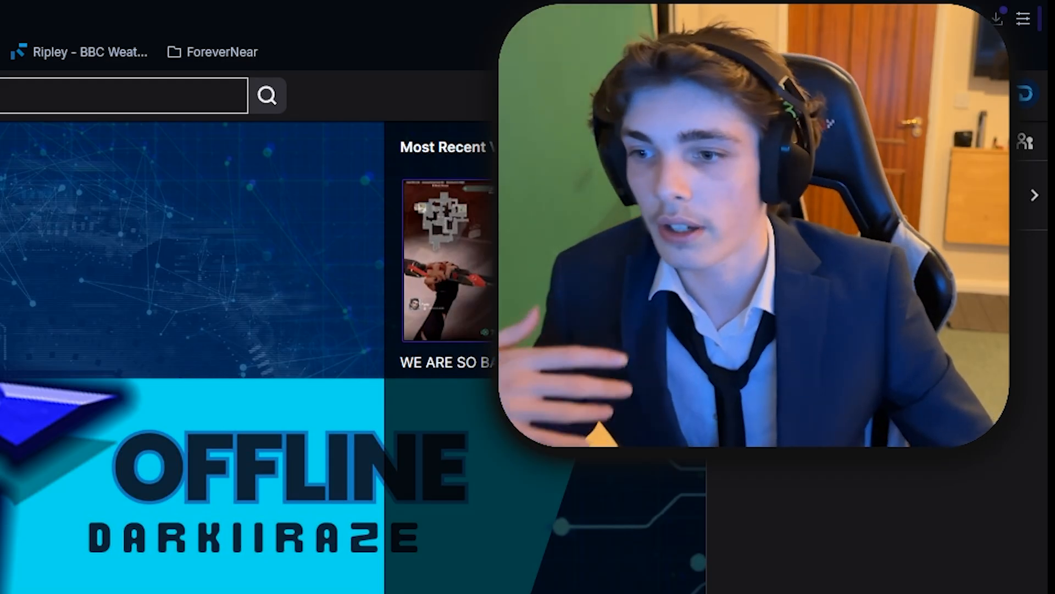
Switch back to Streamer.bot and set the comparison value of the nut action's If/Else sub-action to Subscribe!
{"action": "key", "text": "alt+Tab"}
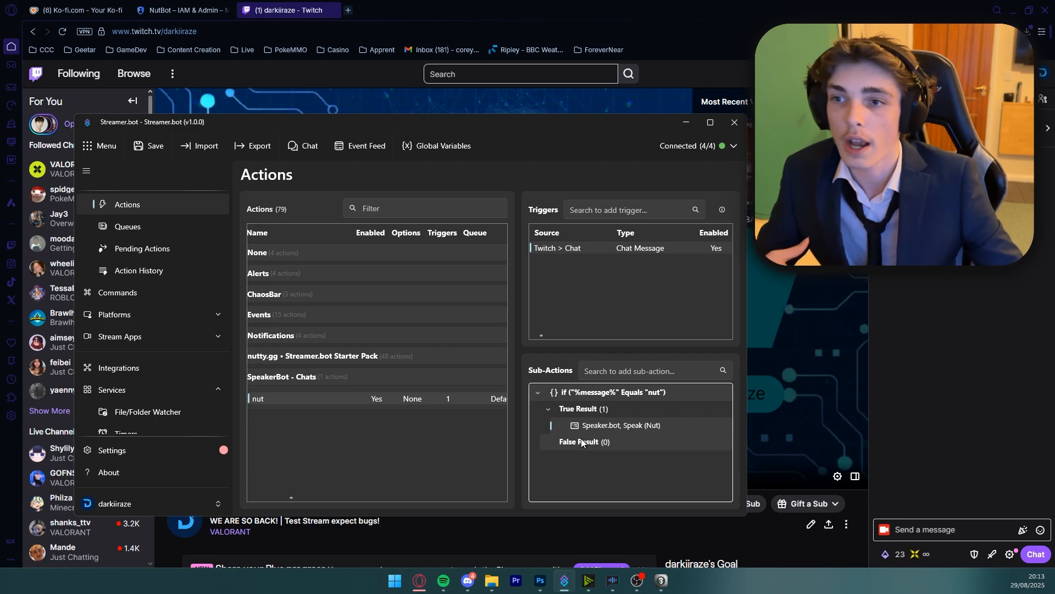
{"action": "left_click", "coordinate": [635, 395]}
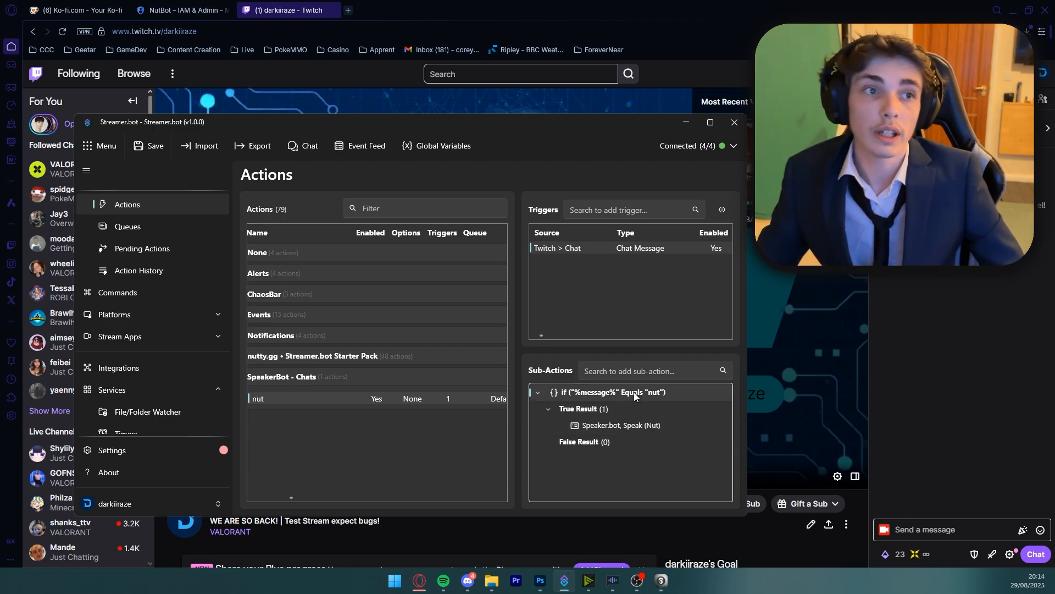
{"action": "double_click", "coordinate": [587, 400]}
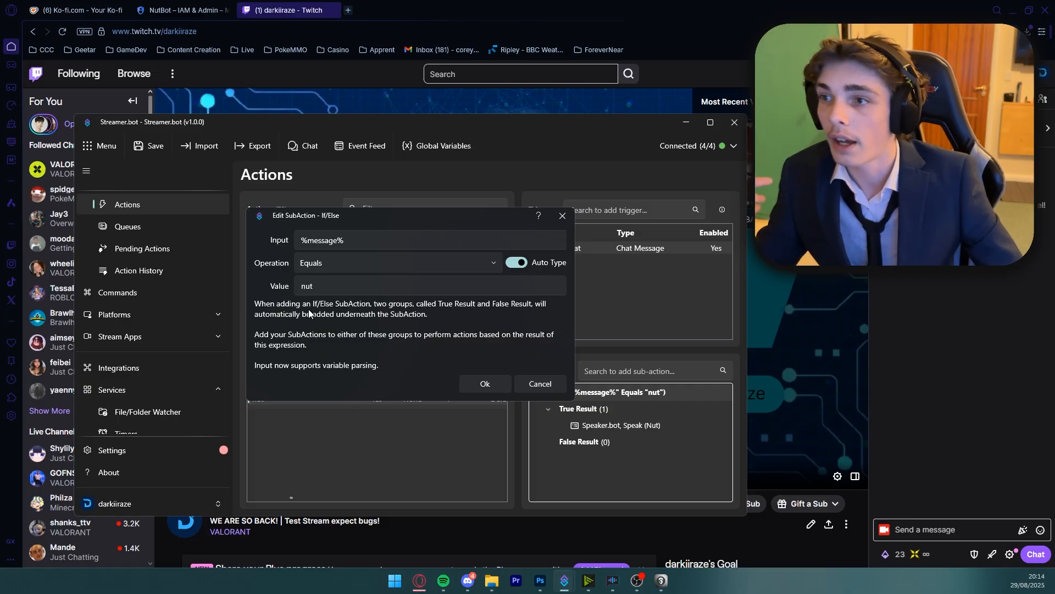
{"action": "double_click", "coordinate": [365, 288]}
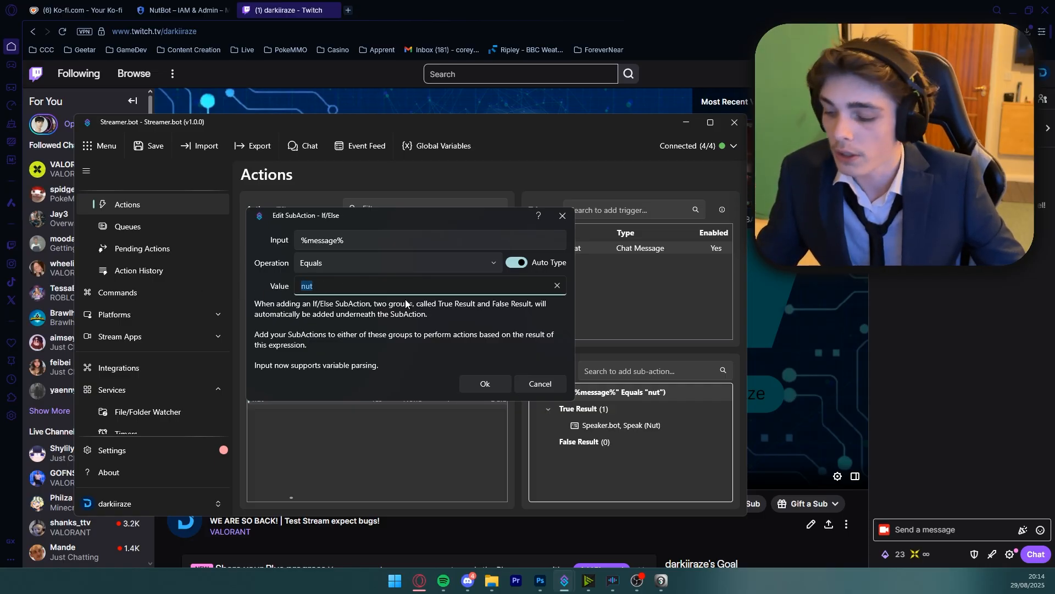
{"action": "type", "text": "Subscribe!"}
{"action": "left_click", "coordinate": [501, 386]}
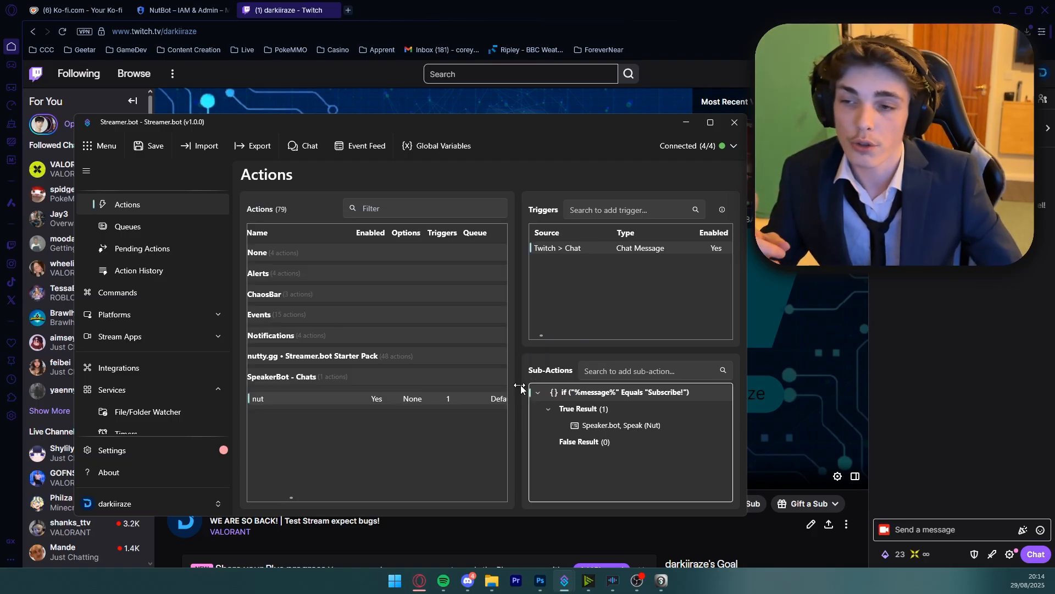
Set the message of the Speak sub-action under True Result to Subscribe
{"action": "double_click", "coordinate": [615, 427]}
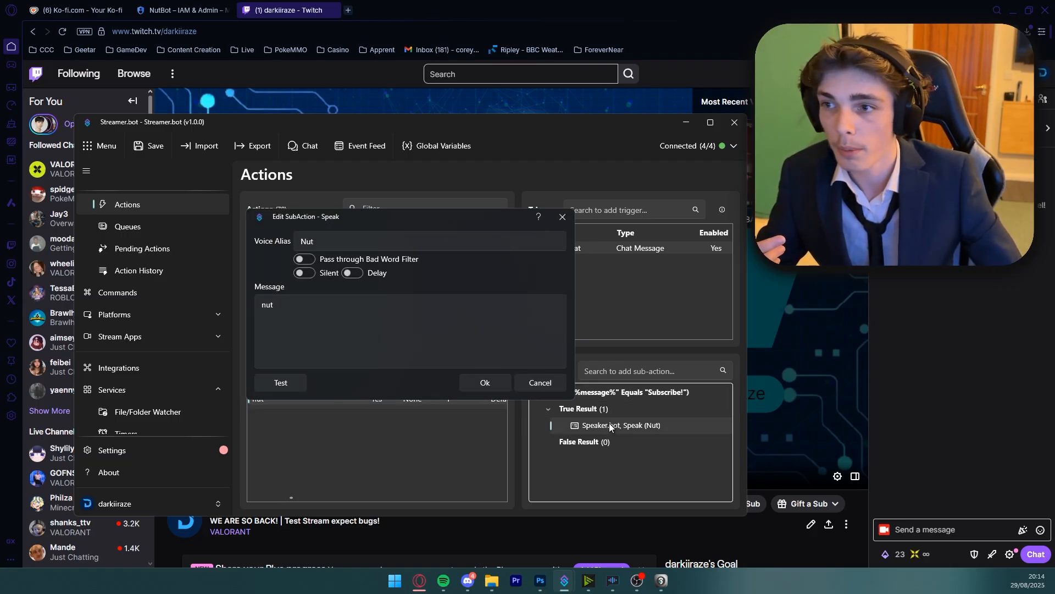
{"action": "left_click", "coordinate": [309, 303]}
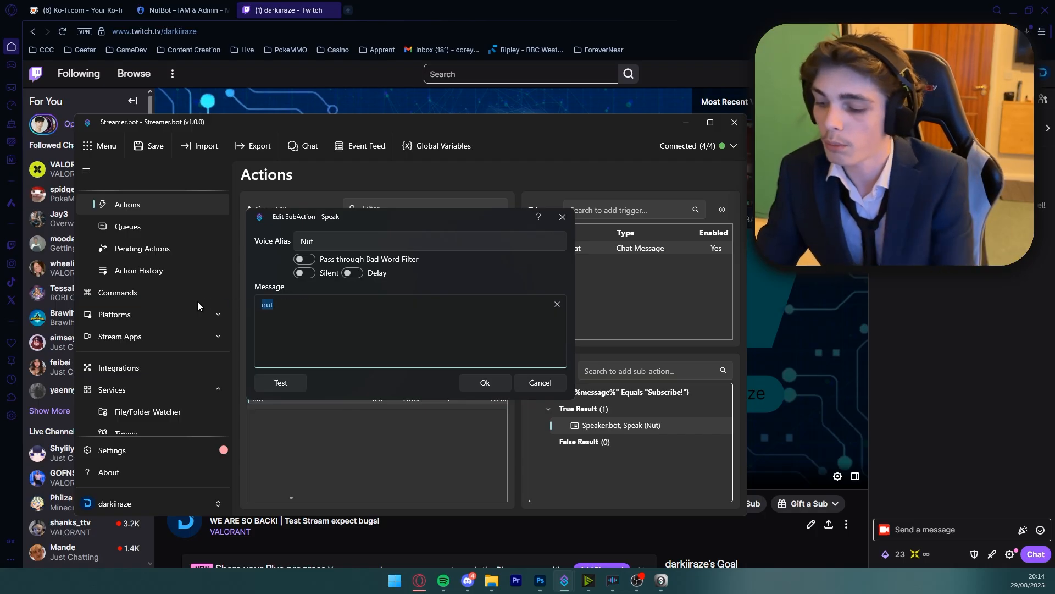
{"action": "type", "text": "Subscribe"}
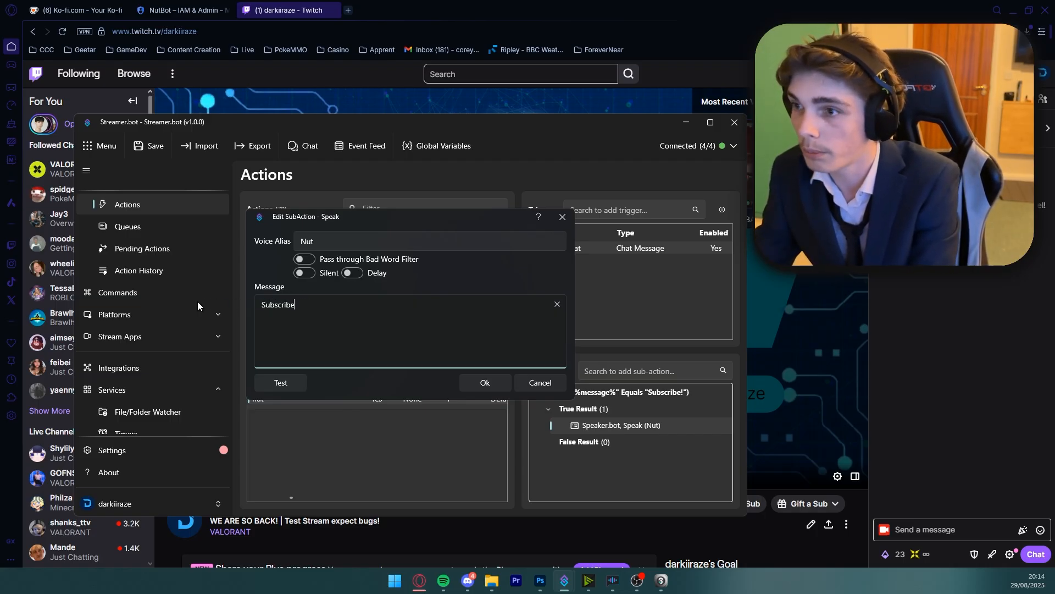
Switch to the Twitch channel page in the browser and write Subscribe! as a chat message
{"action": "left_click", "coordinate": [912, 522]}
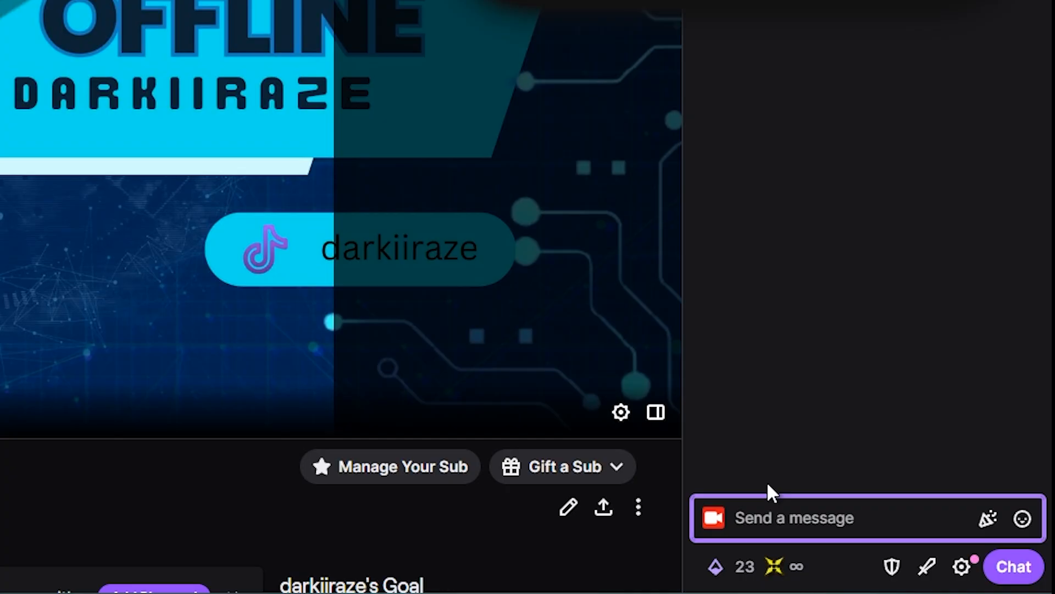
{"action": "type", "text": "Subsc"}
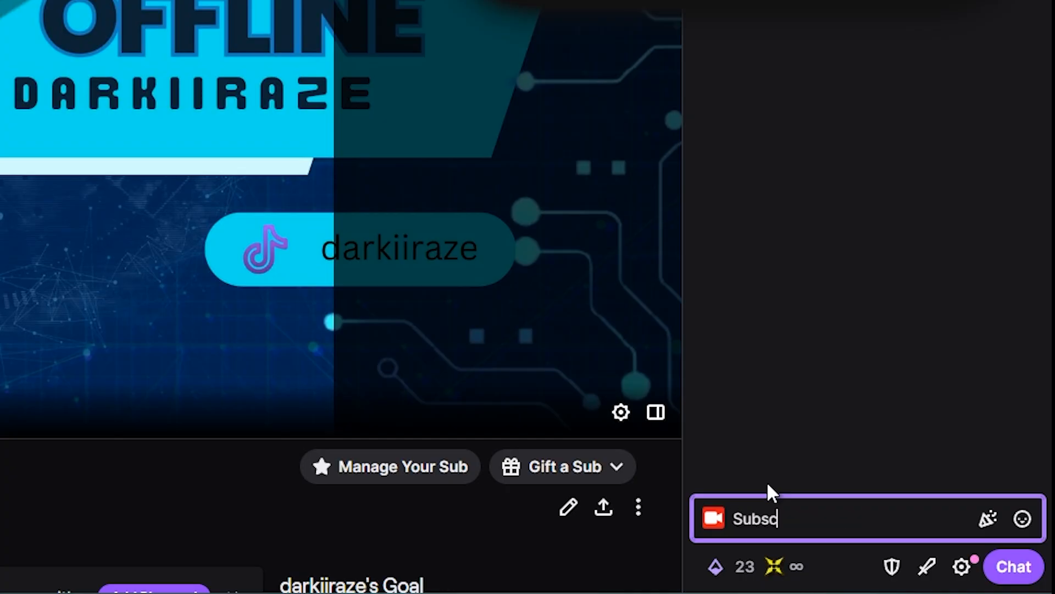
{"action": "type", "text": "ribe!"}
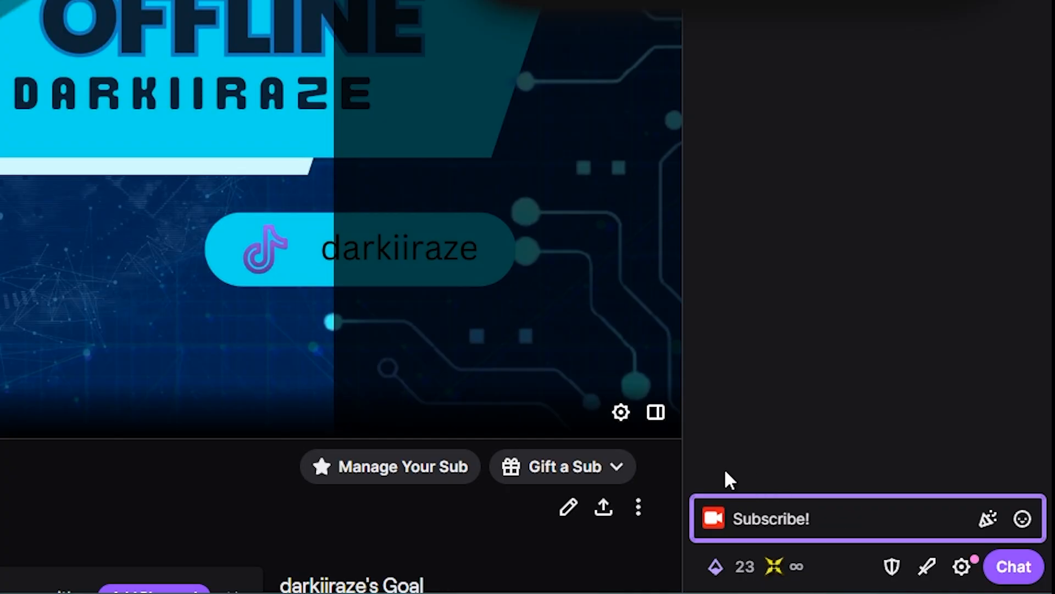